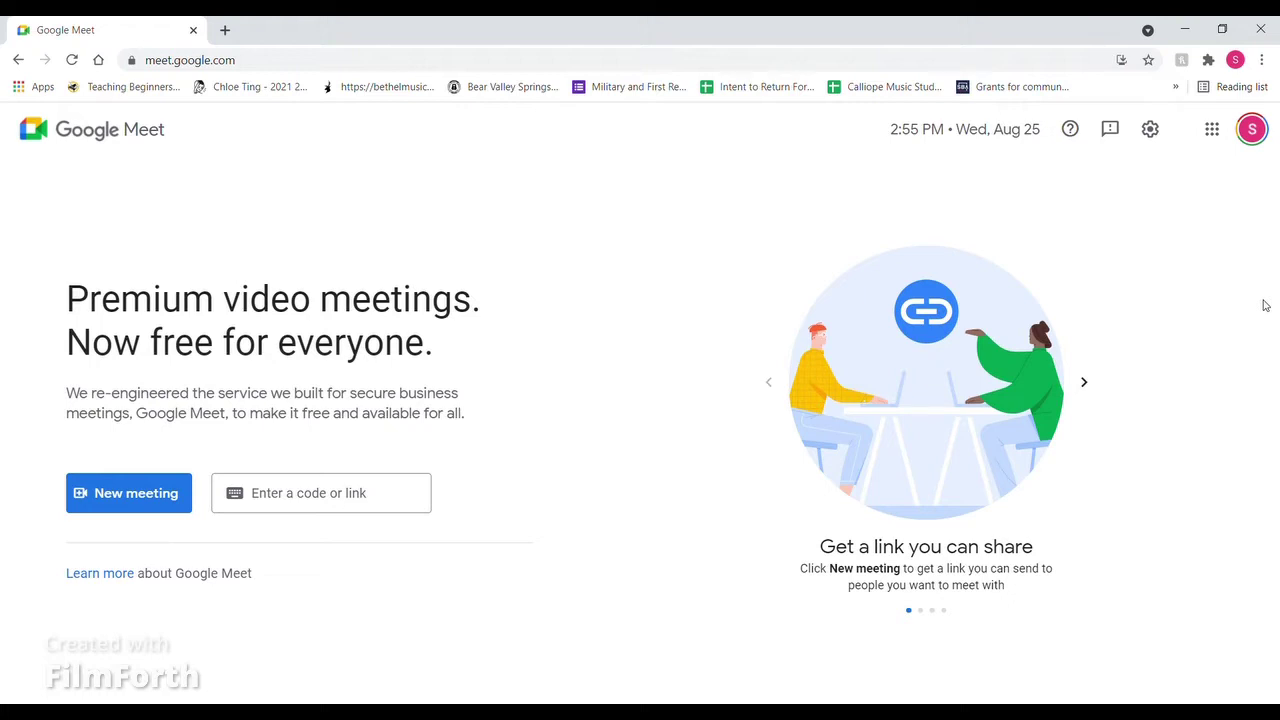
Step: Show the New meeting choices: create for later, start instant, or schedule in Google Calendar
left_click(155, 505)
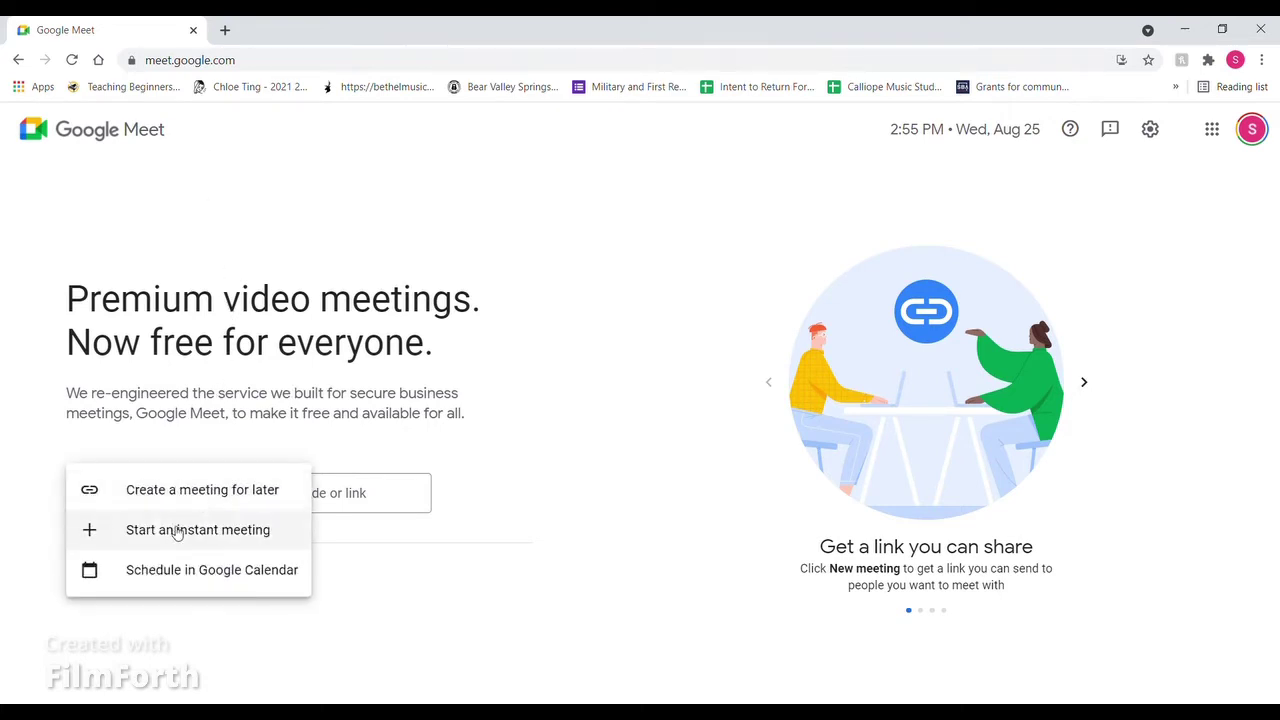
left_click(408, 580)
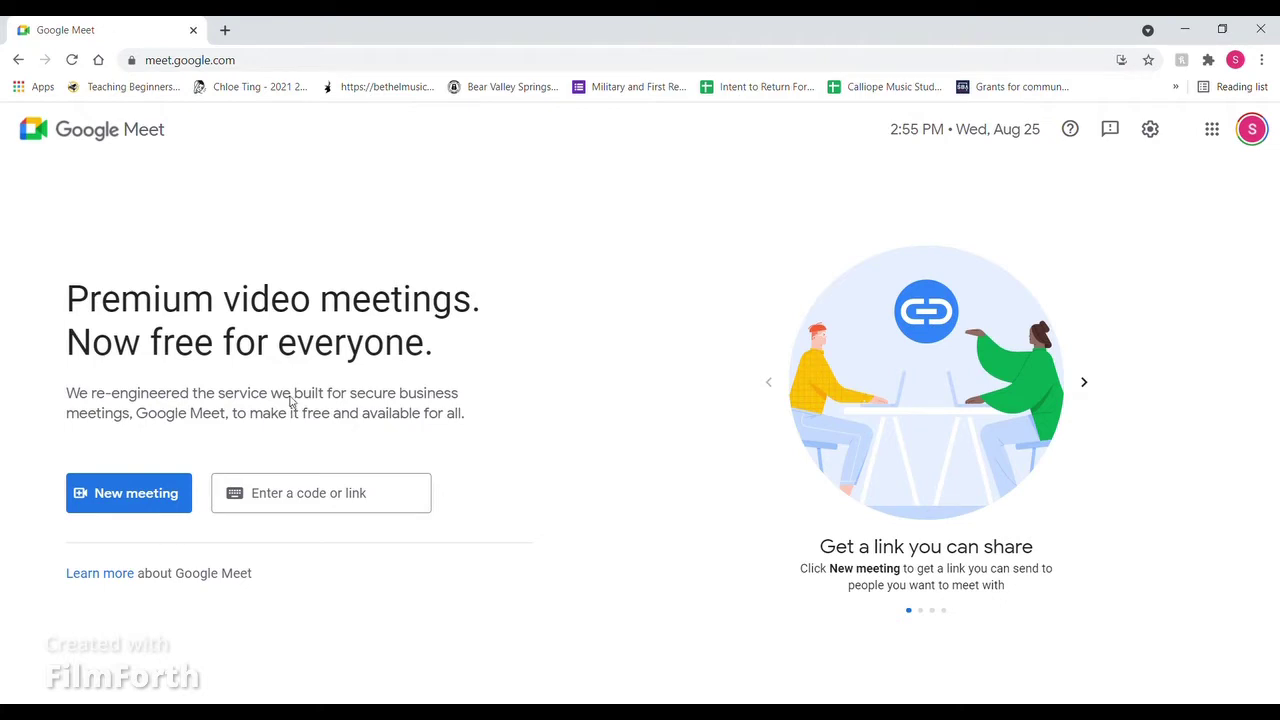
left_click(92, 508)
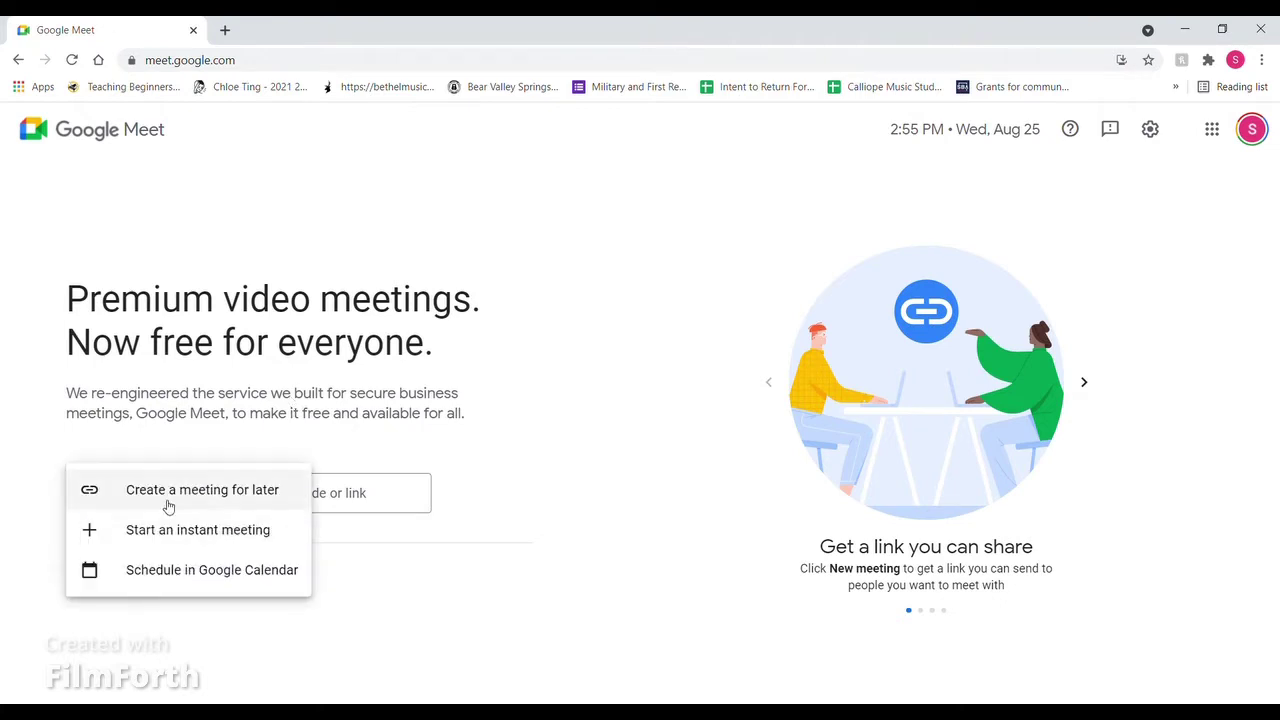
left_click(409, 685)
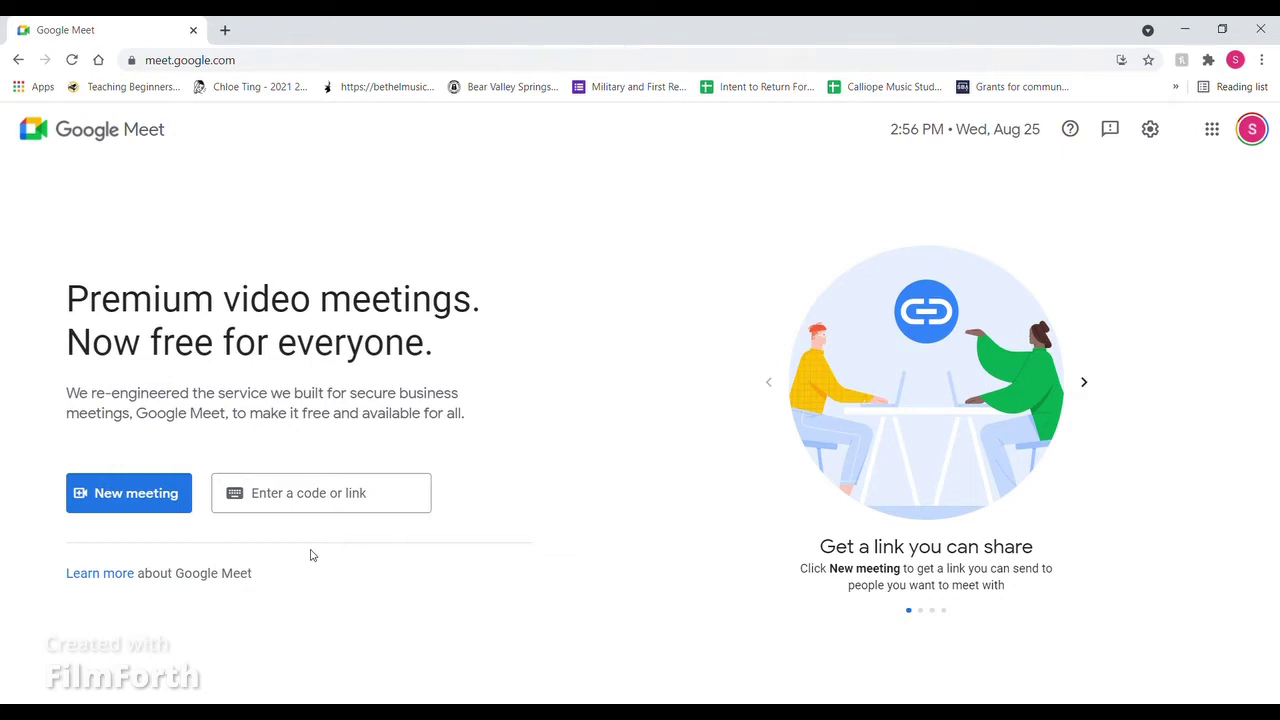
left_click(157, 500)
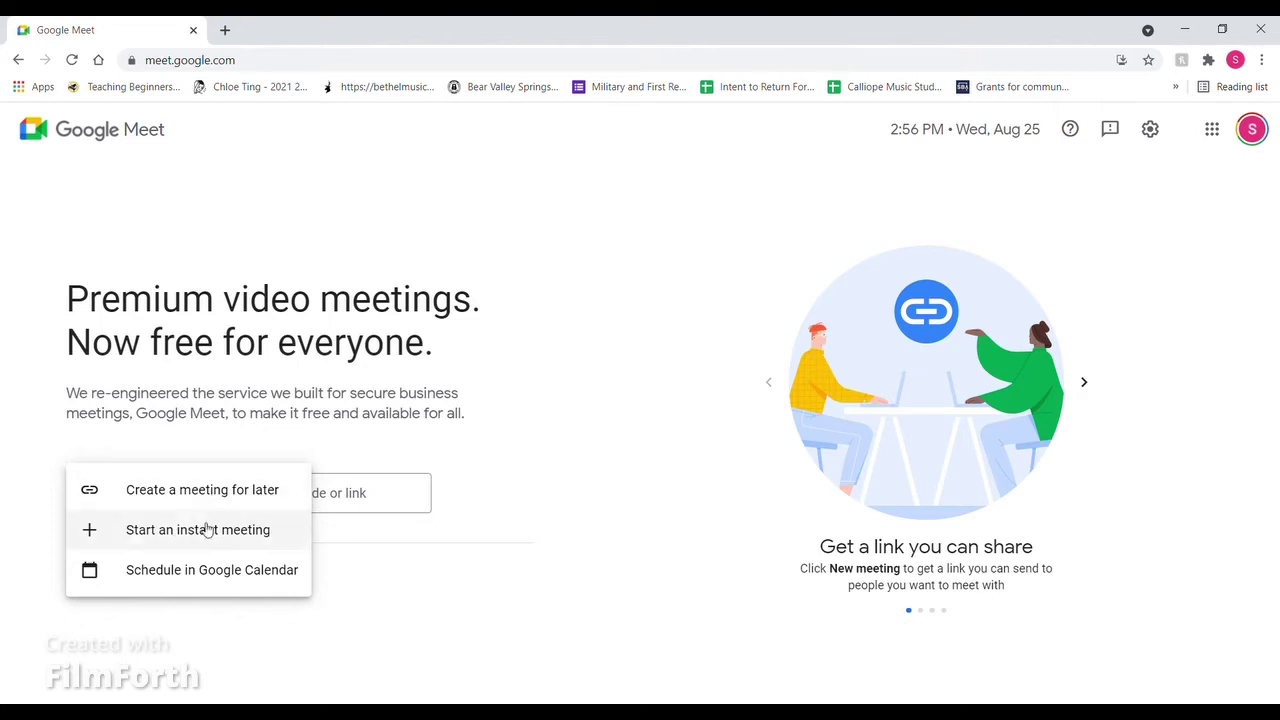
Step: Start an instant meeting with microphone and camera off, and show its joining link
left_click(207, 530)
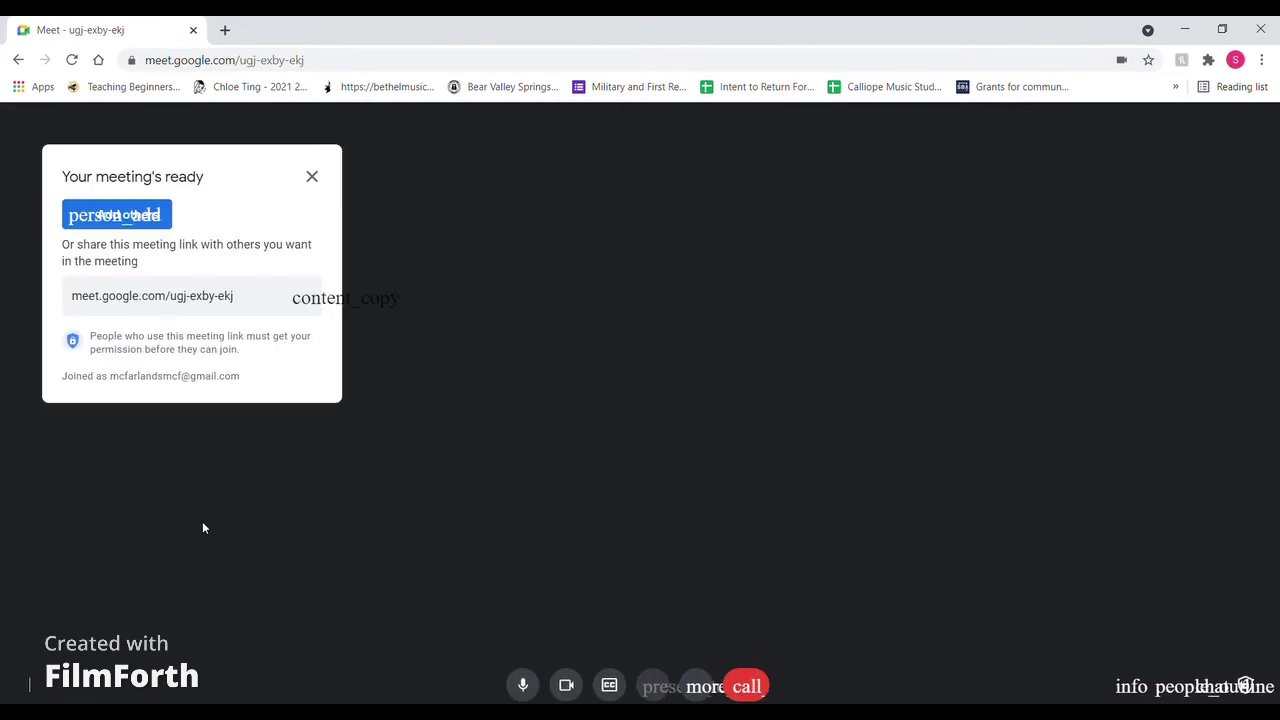
left_click(522, 671)
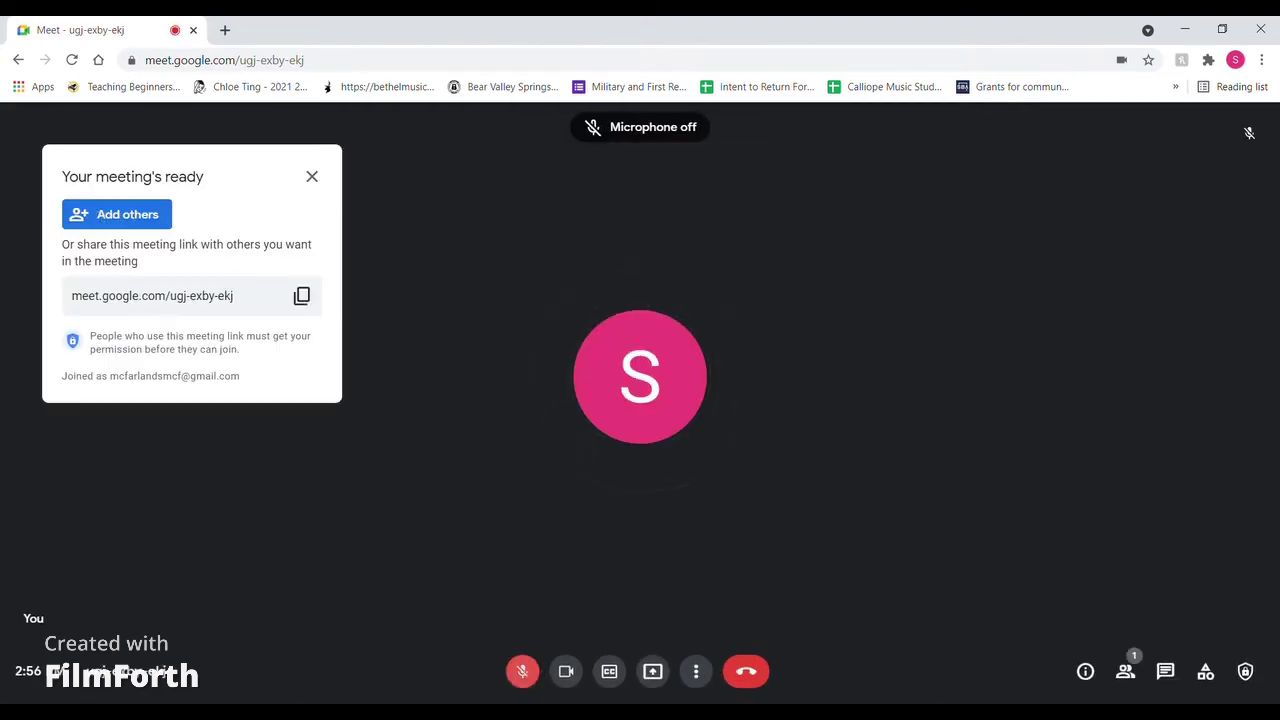
left_click(566, 671)
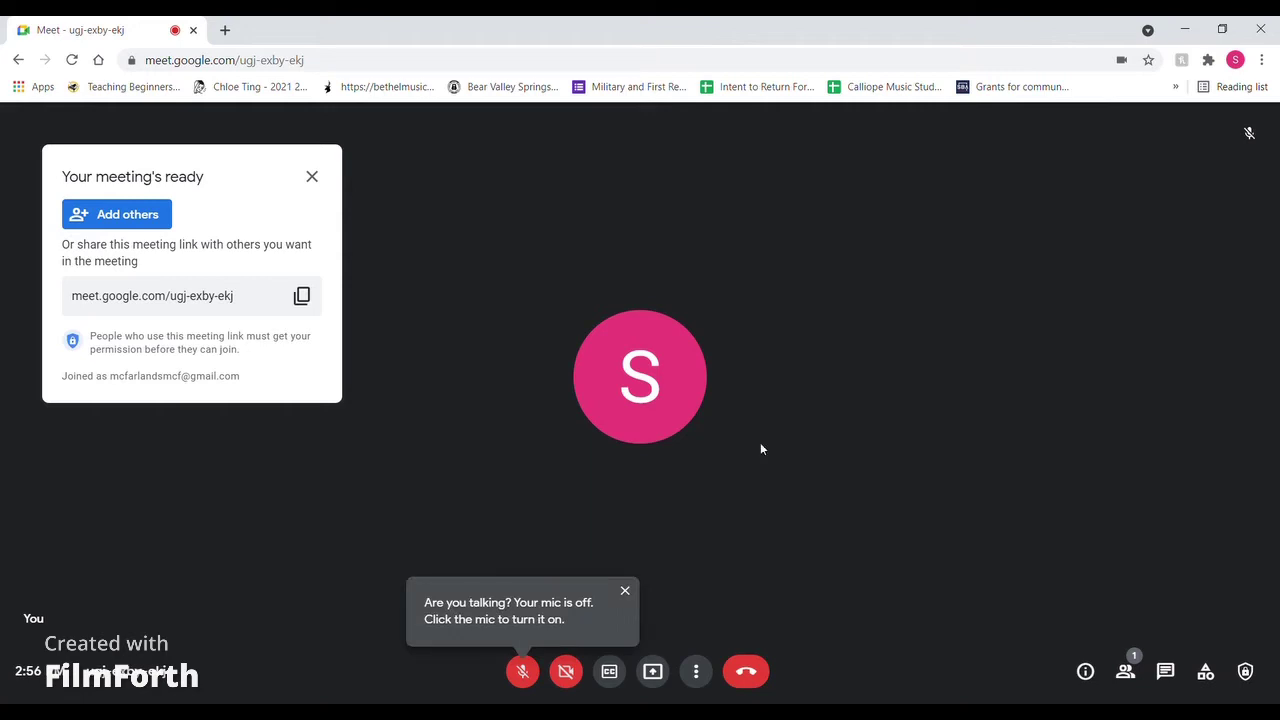
left_click(1084, 670)
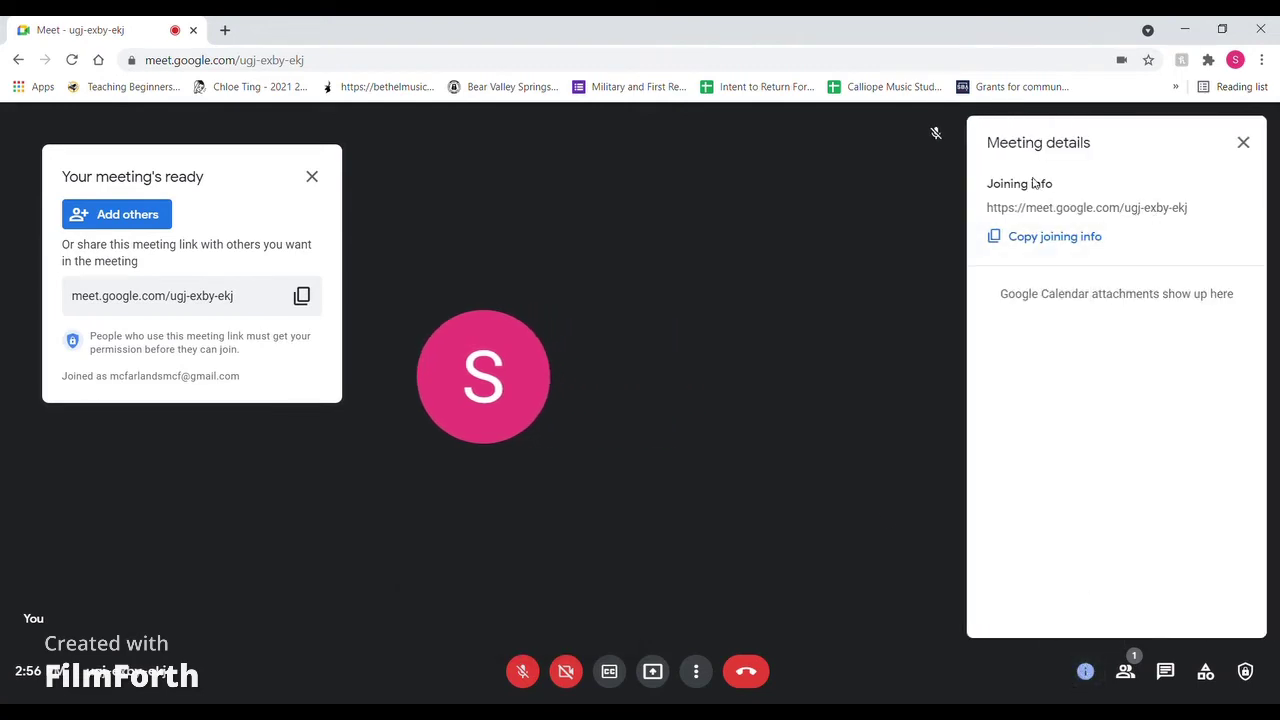
Step: Open the People list and Host controls, toggling 'Share their screen' off and back on
left_click(1125, 671)
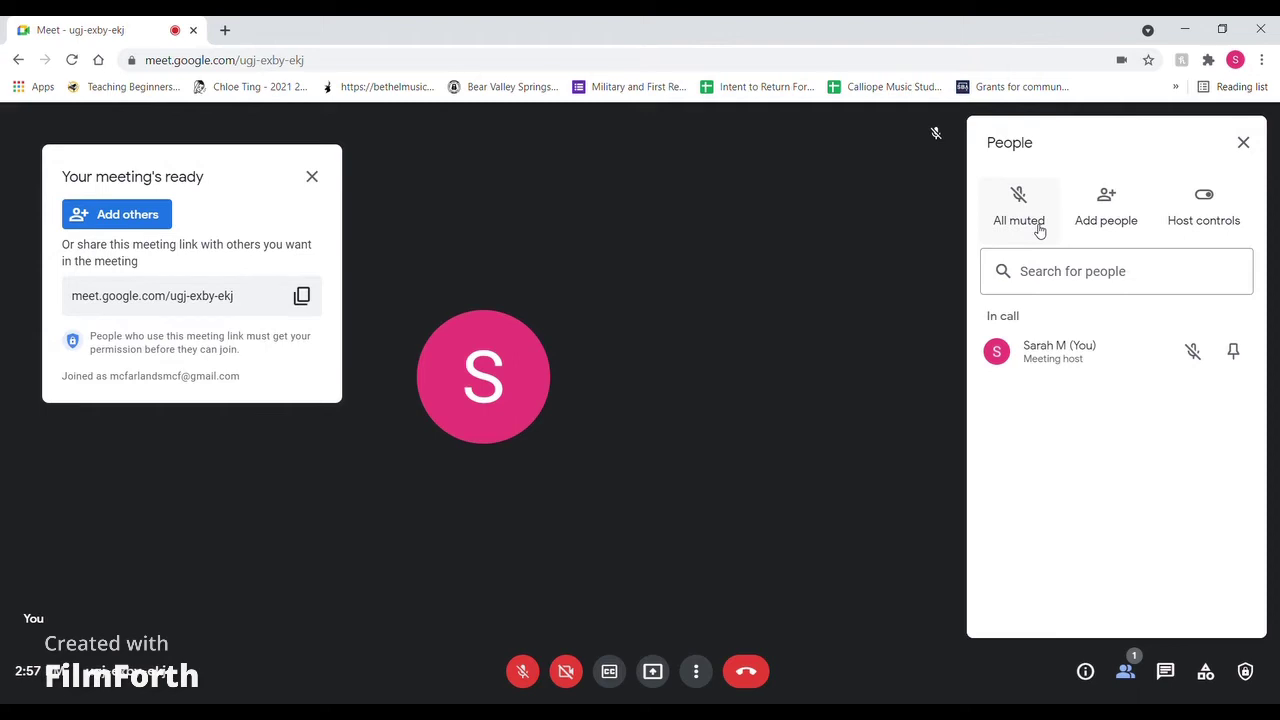
left_click(1180, 214)
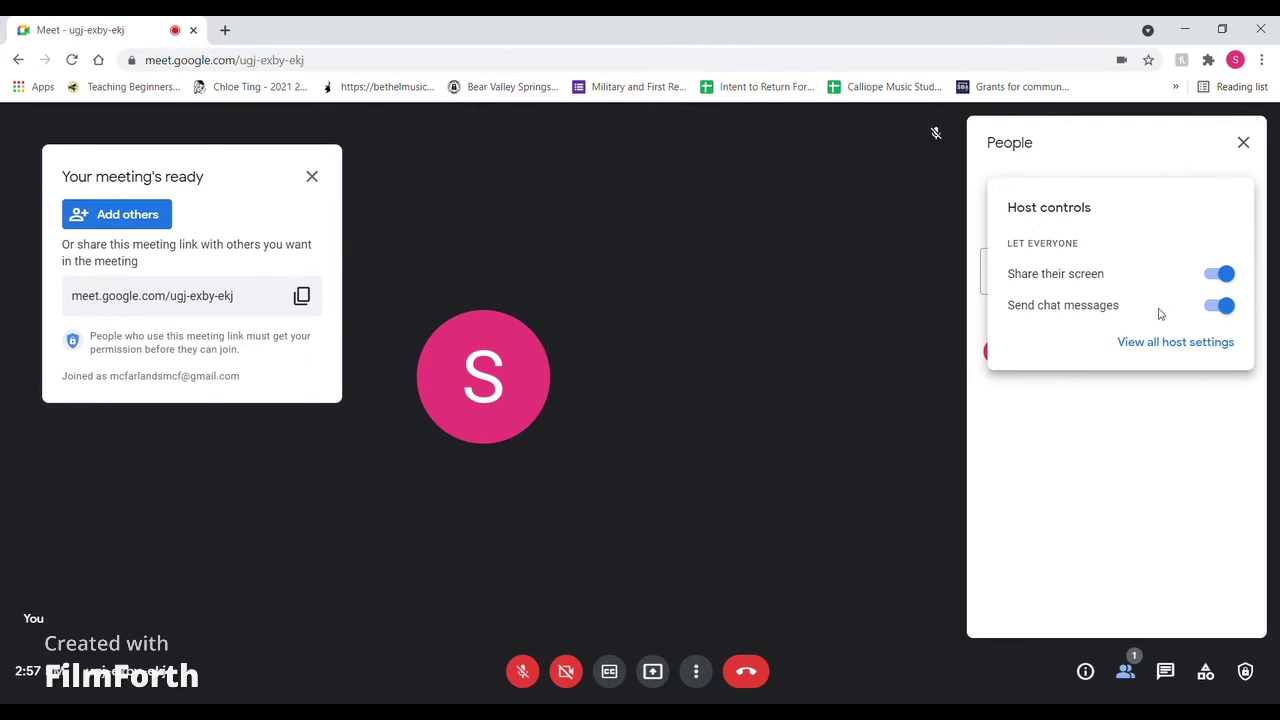
left_click(1232, 280)
left_click(1232, 280)
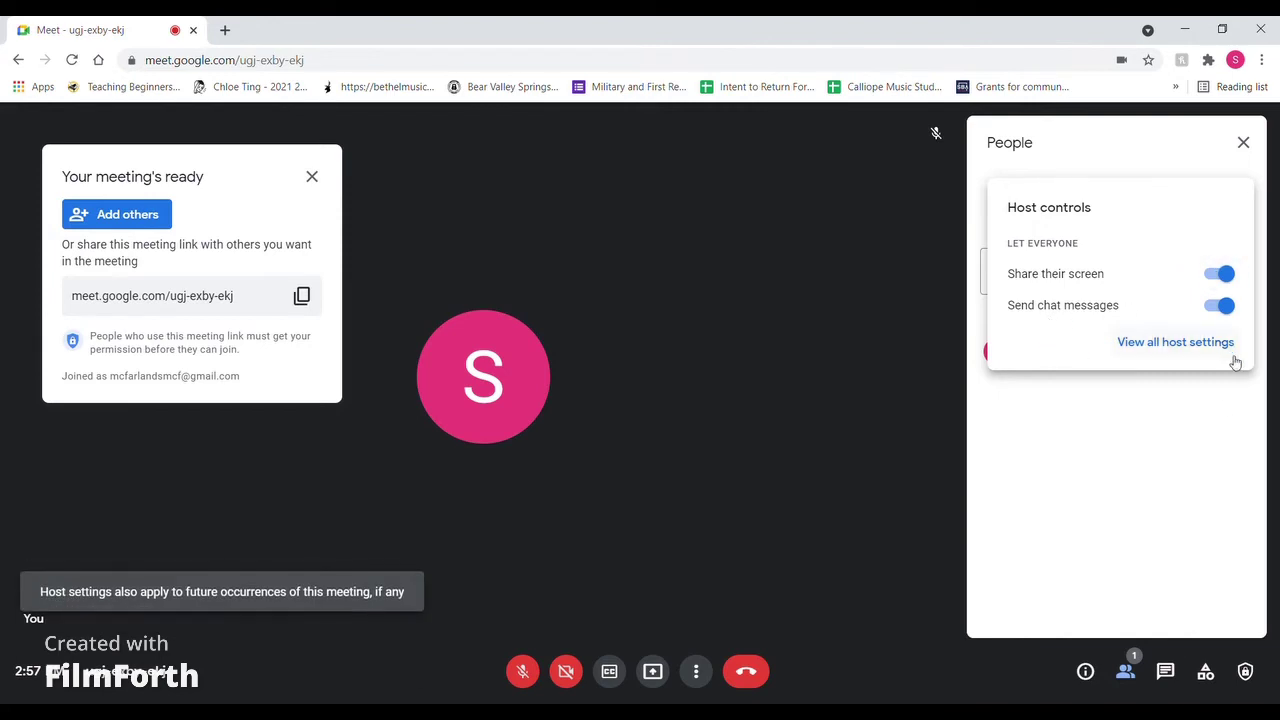
Step: Send 'Hey!' to everyone in the call chat, then open the Activities list
left_click(1166, 672)
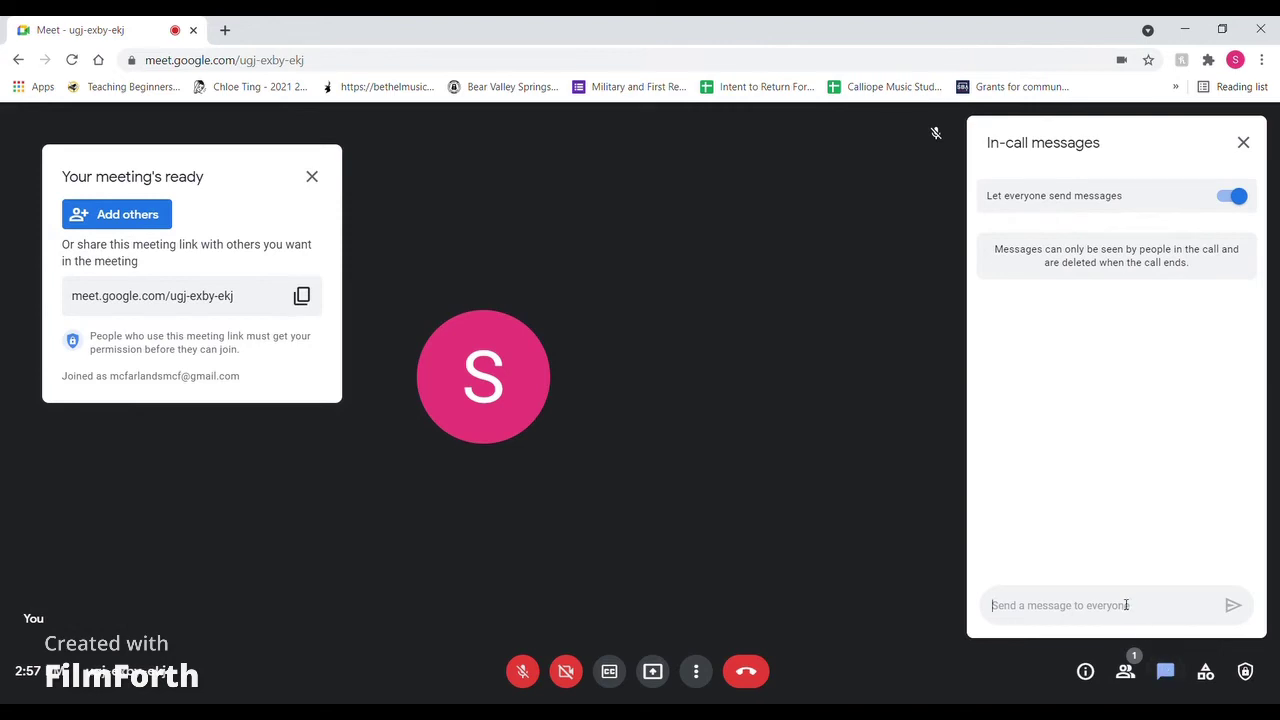
type("Hey!")
key("Return")
left_click(1206, 674)
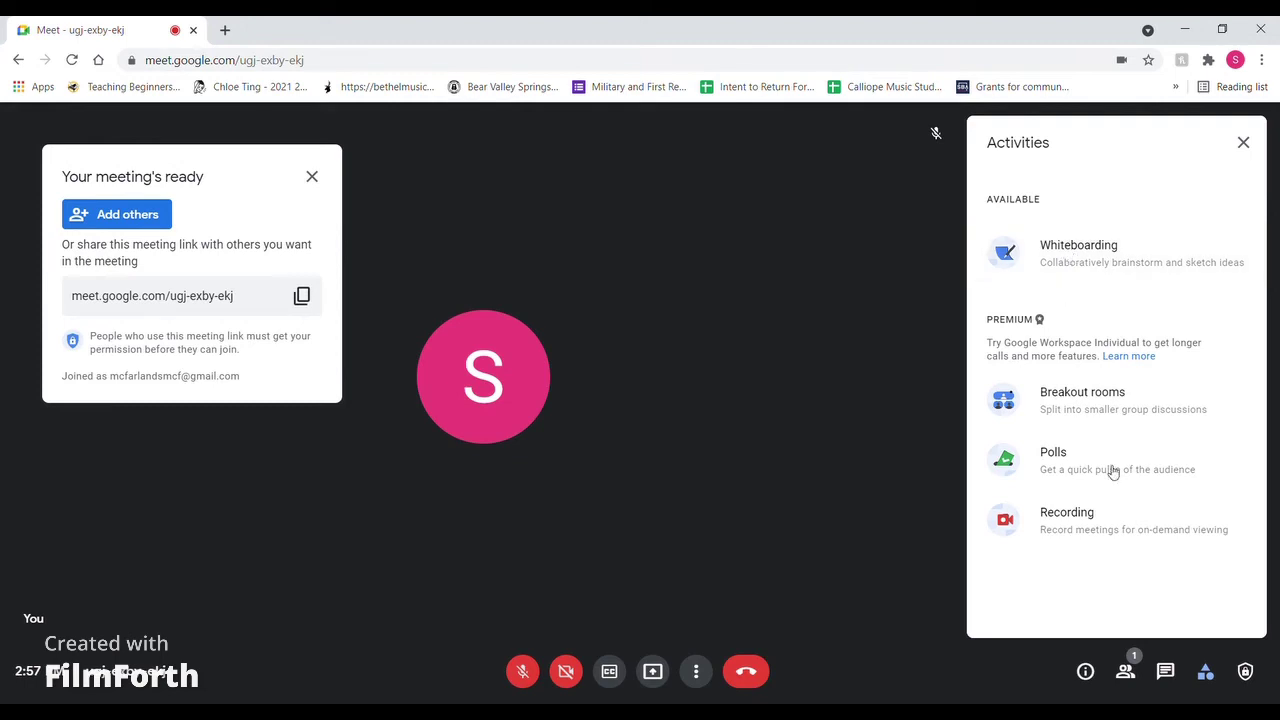
Step: Open Meeting safety and its full settings, keeping the HP Wide Vision HD Camera for video
left_click(1245, 670)
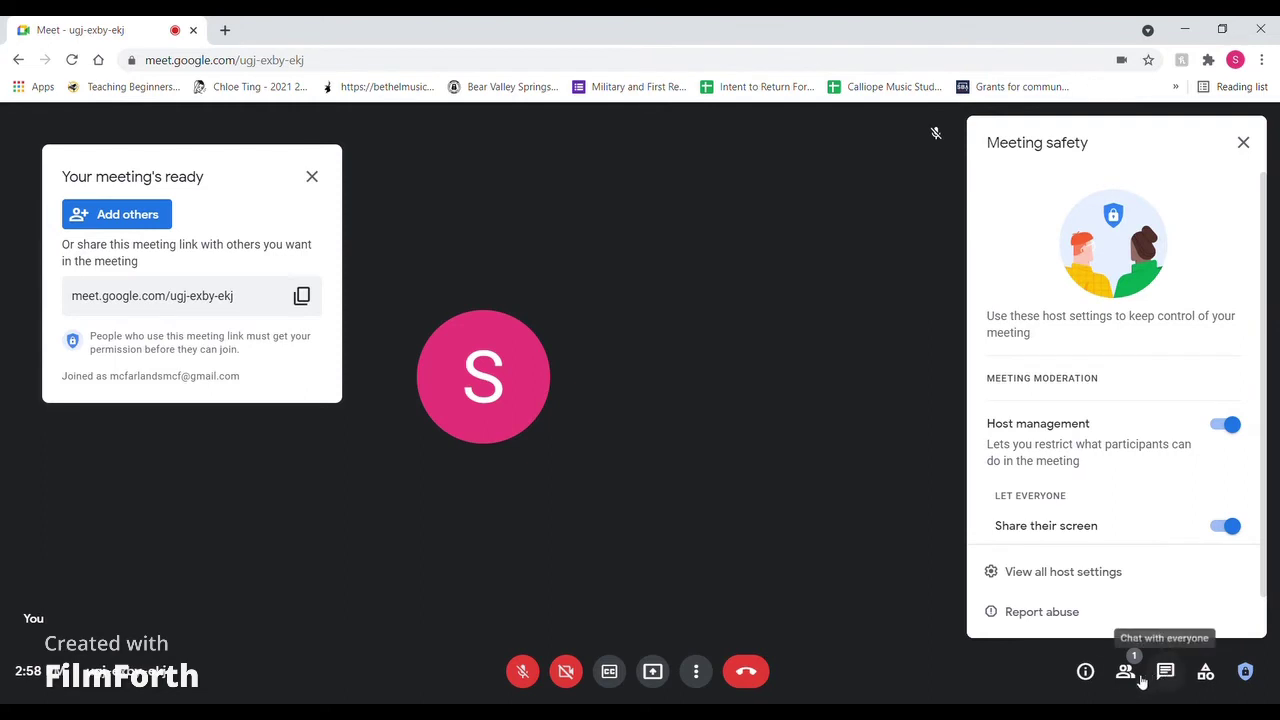
left_click(1095, 575)
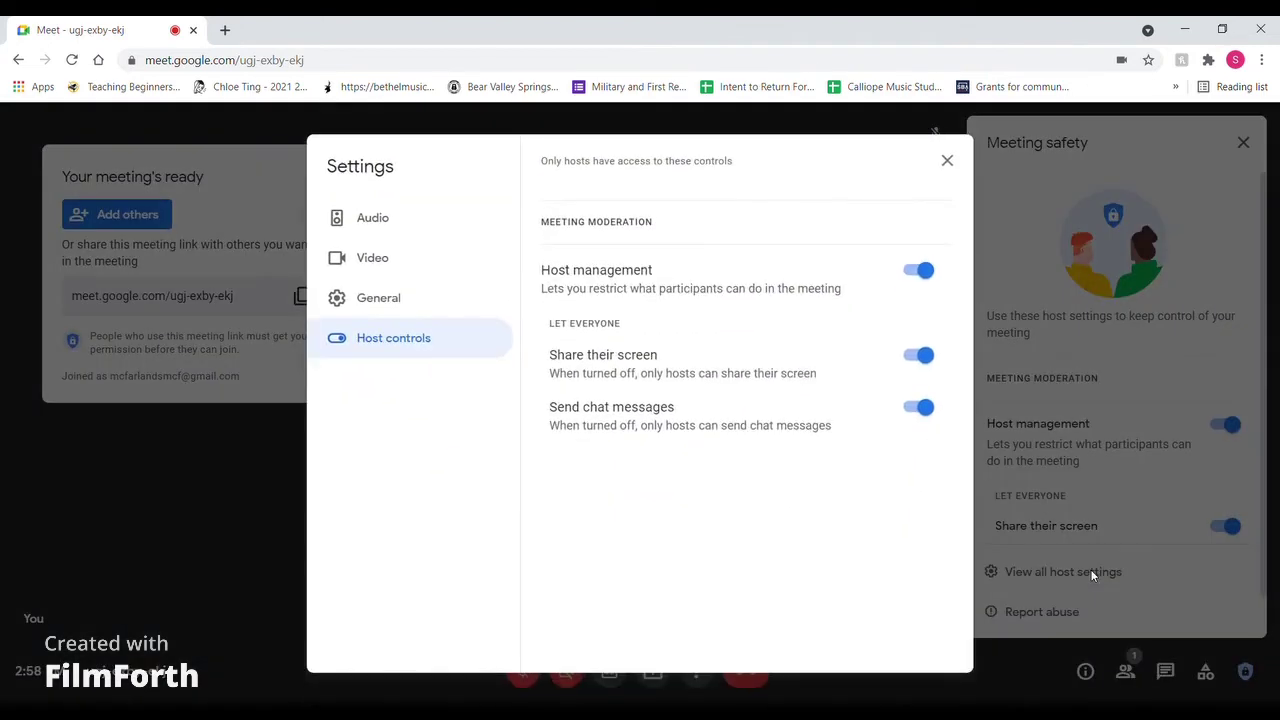
left_click(949, 158)
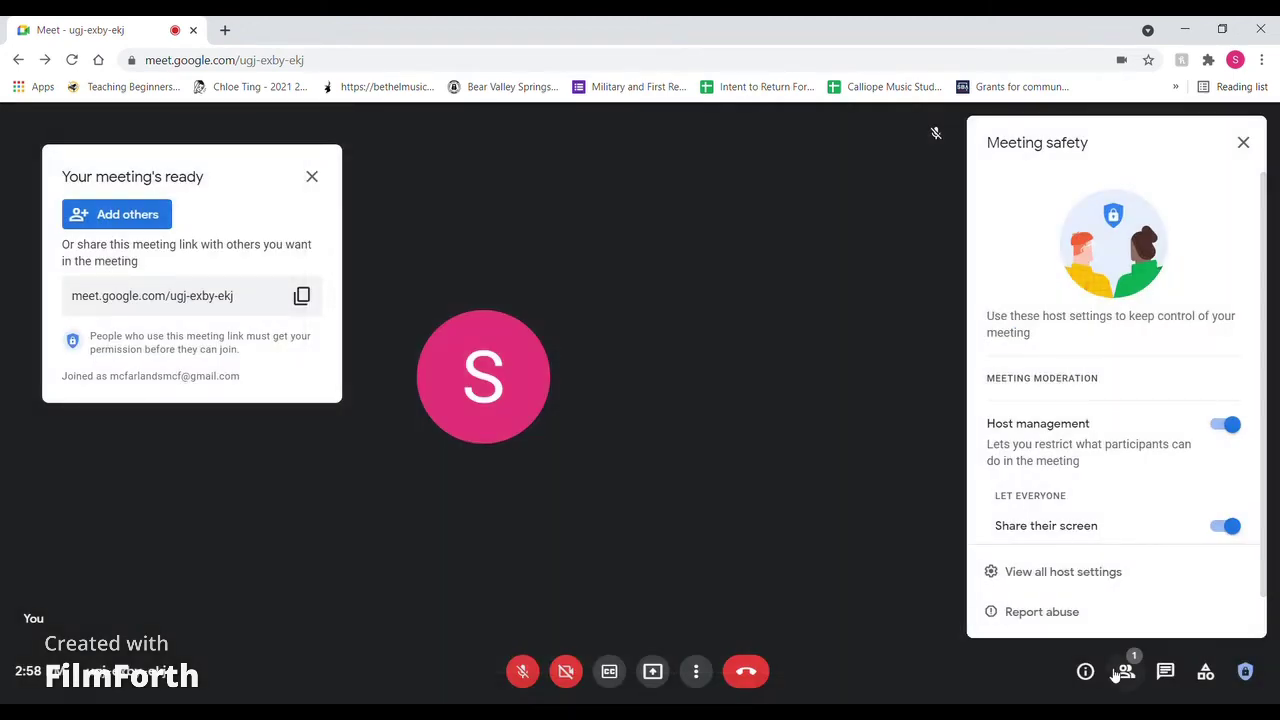
left_click(1156, 578)
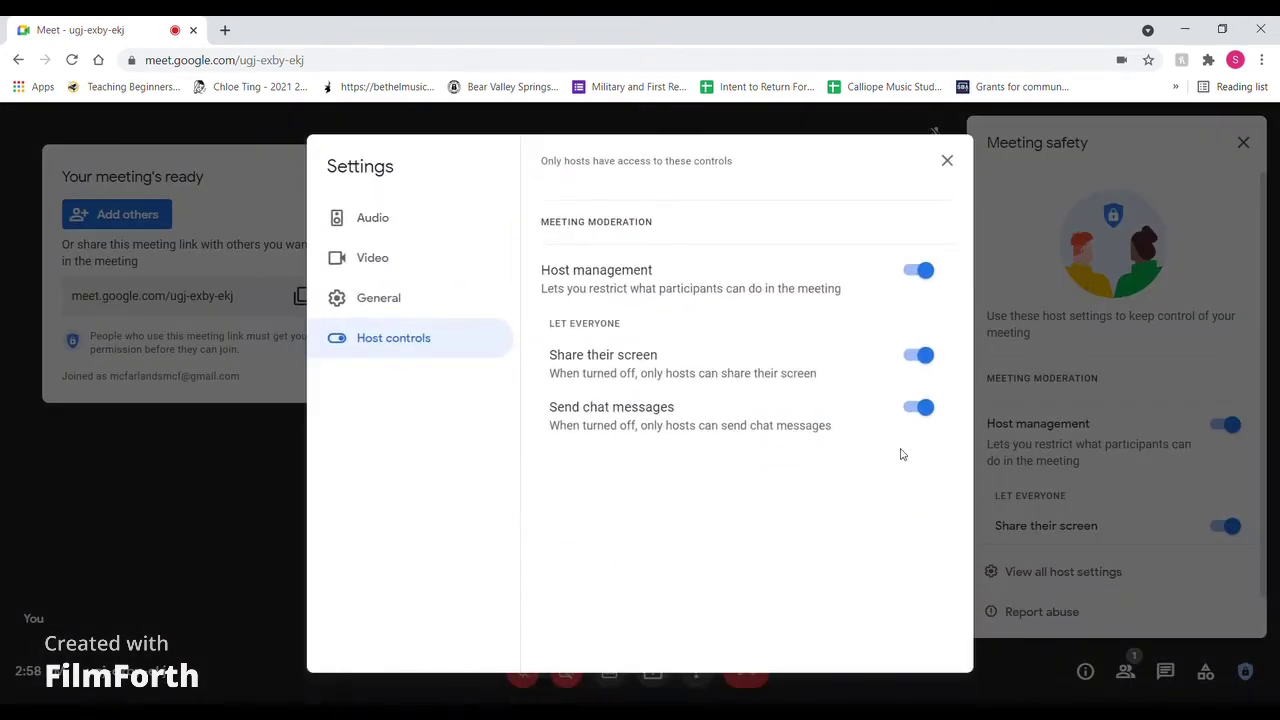
left_click(411, 217)
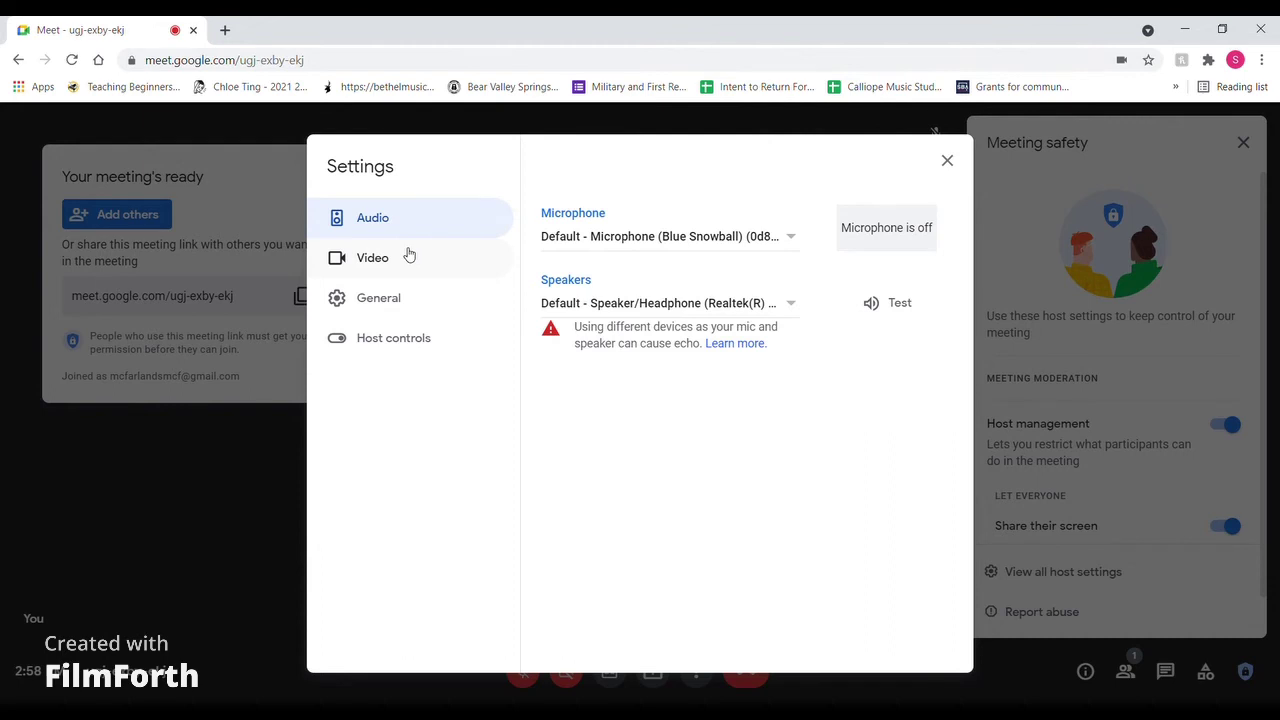
left_click(409, 256)
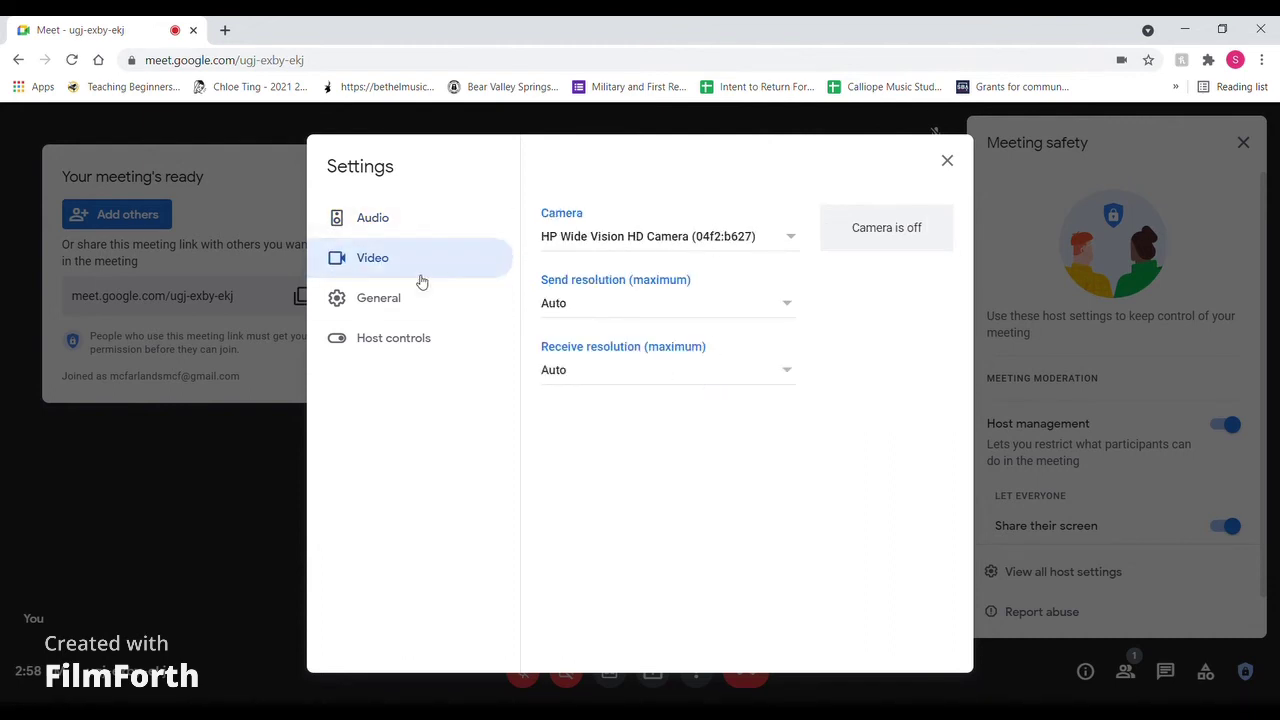
left_click(684, 246)
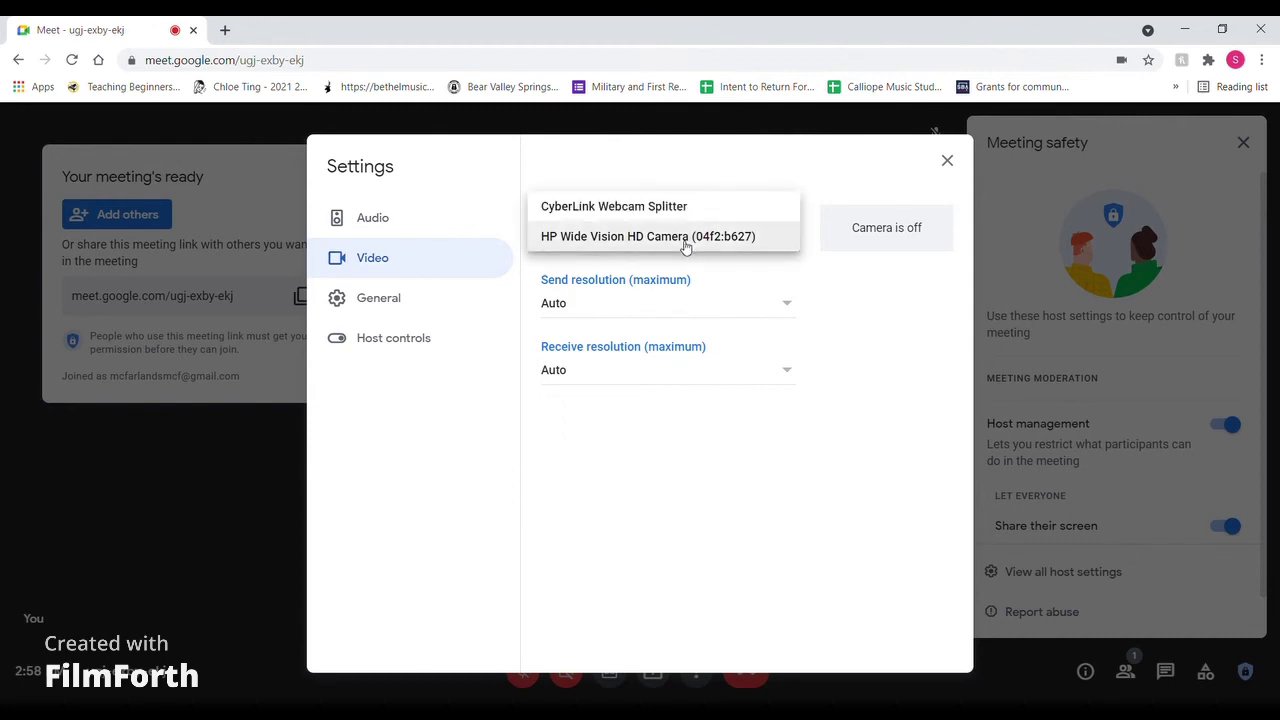
left_click(685, 238)
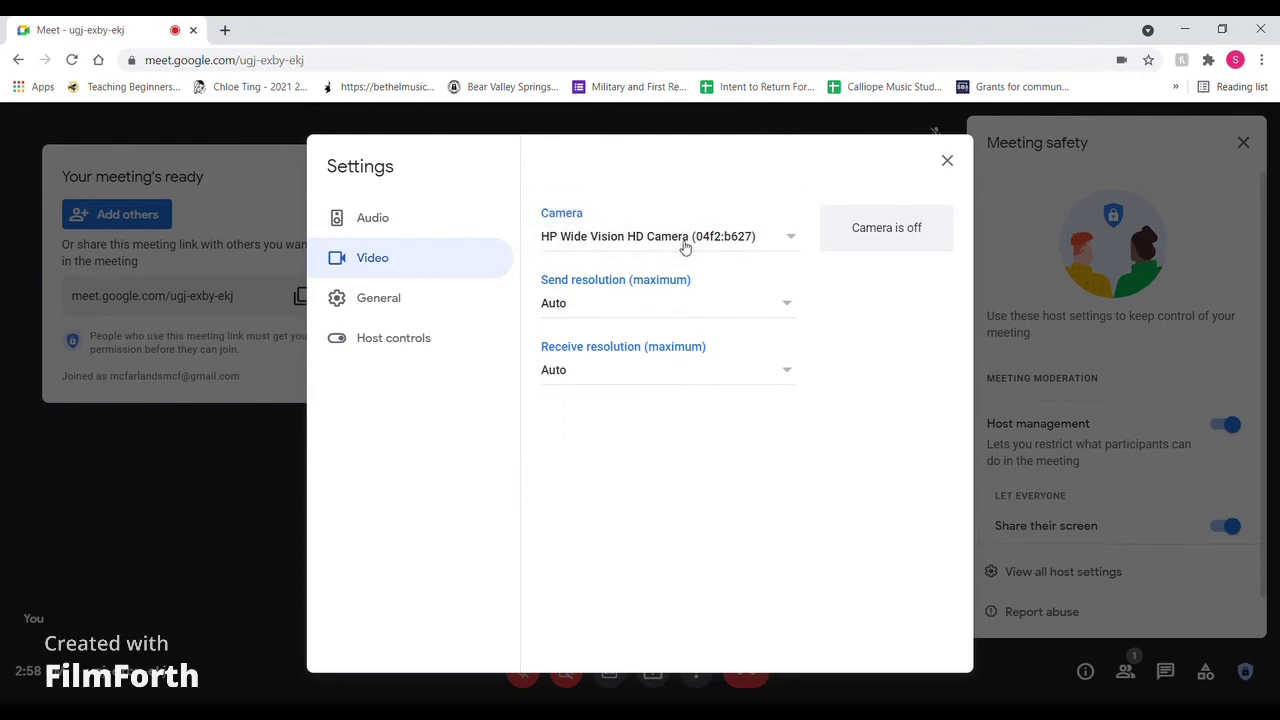
Step: Keep the Default microphone, then close Settings and the Meeting safety panel
left_click(402, 221)
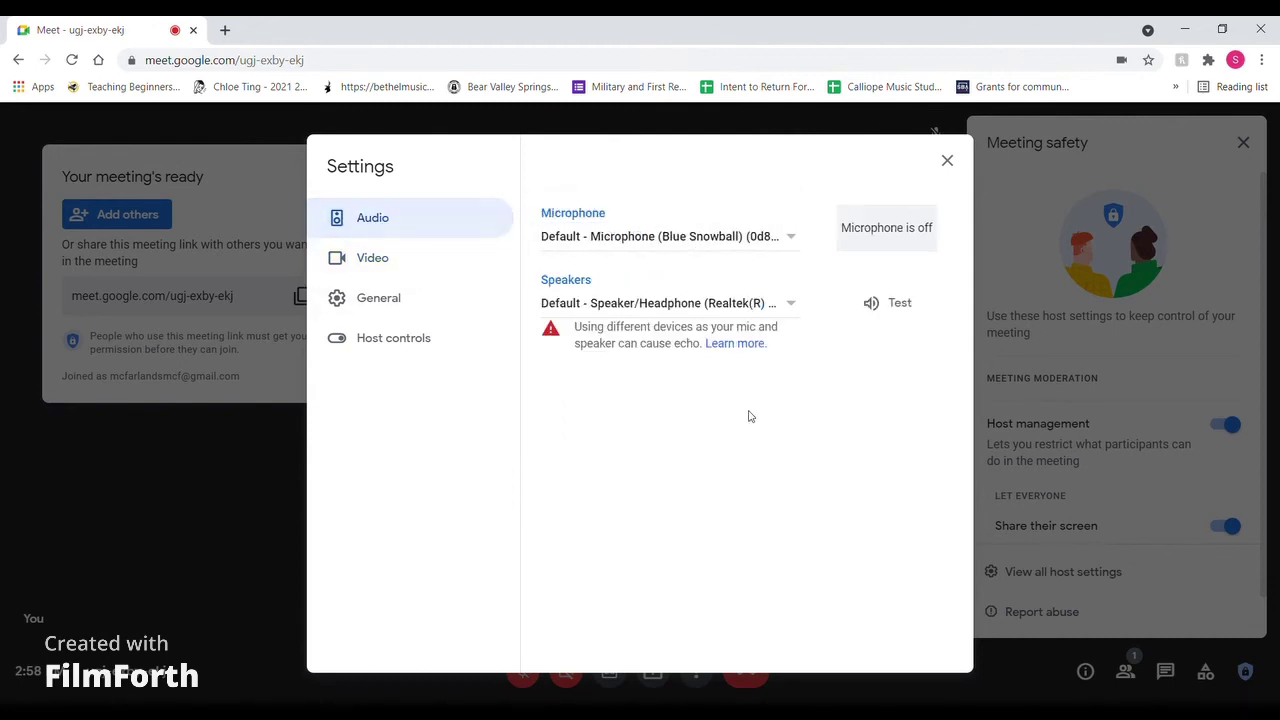
left_click(679, 235)
left_click(679, 235)
left_click(947, 161)
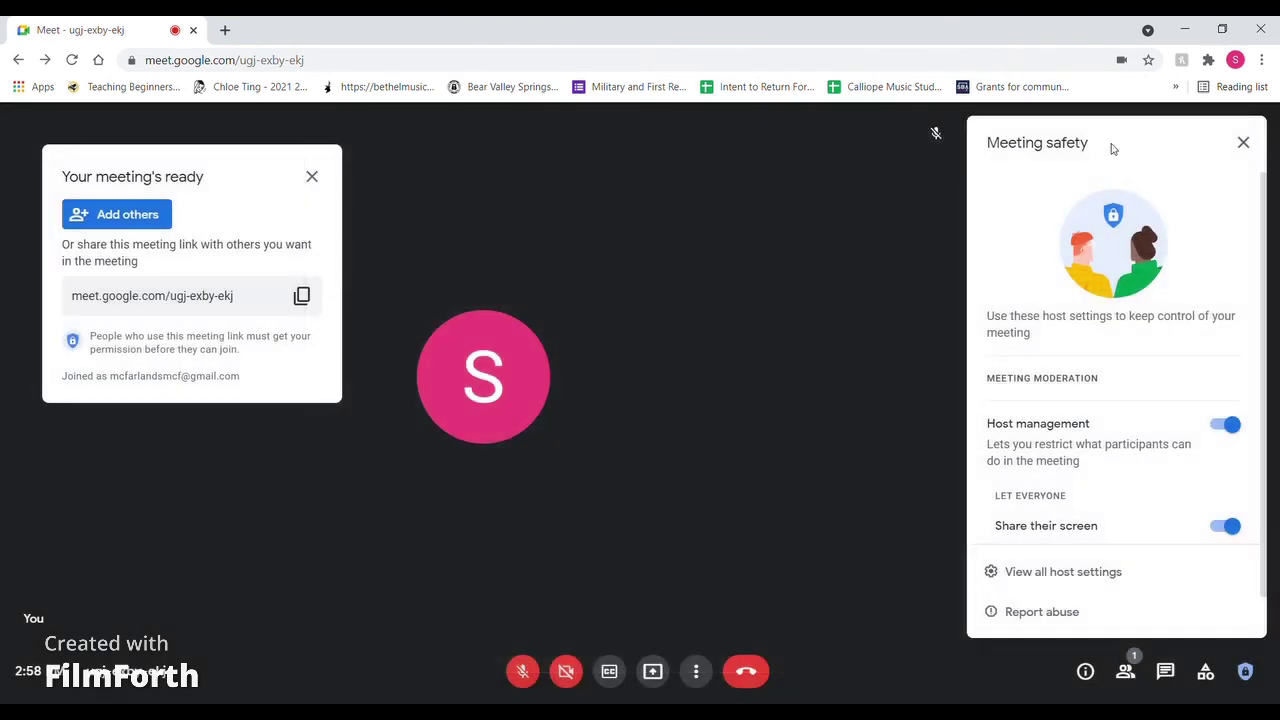
left_click(1243, 143)
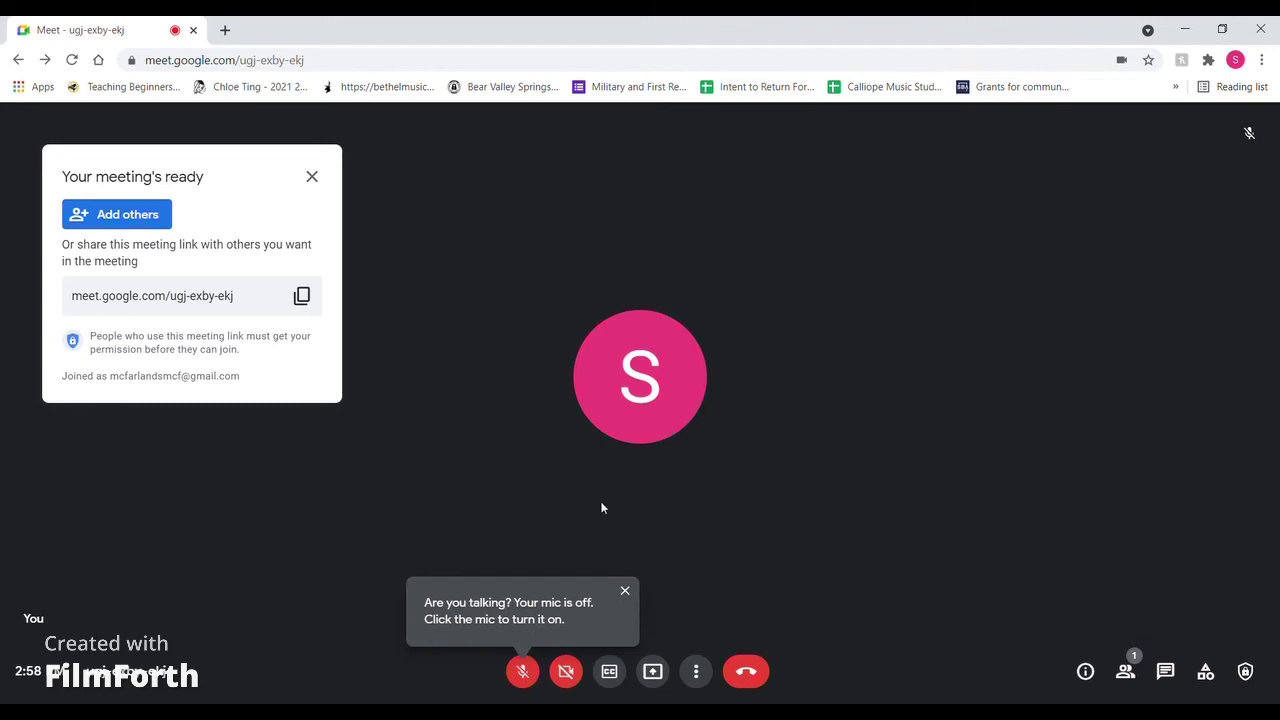
Step: Dismiss the mic-off reminder and 'Your meeting's ready' card, then show the Present now choices
left_click(625, 590)
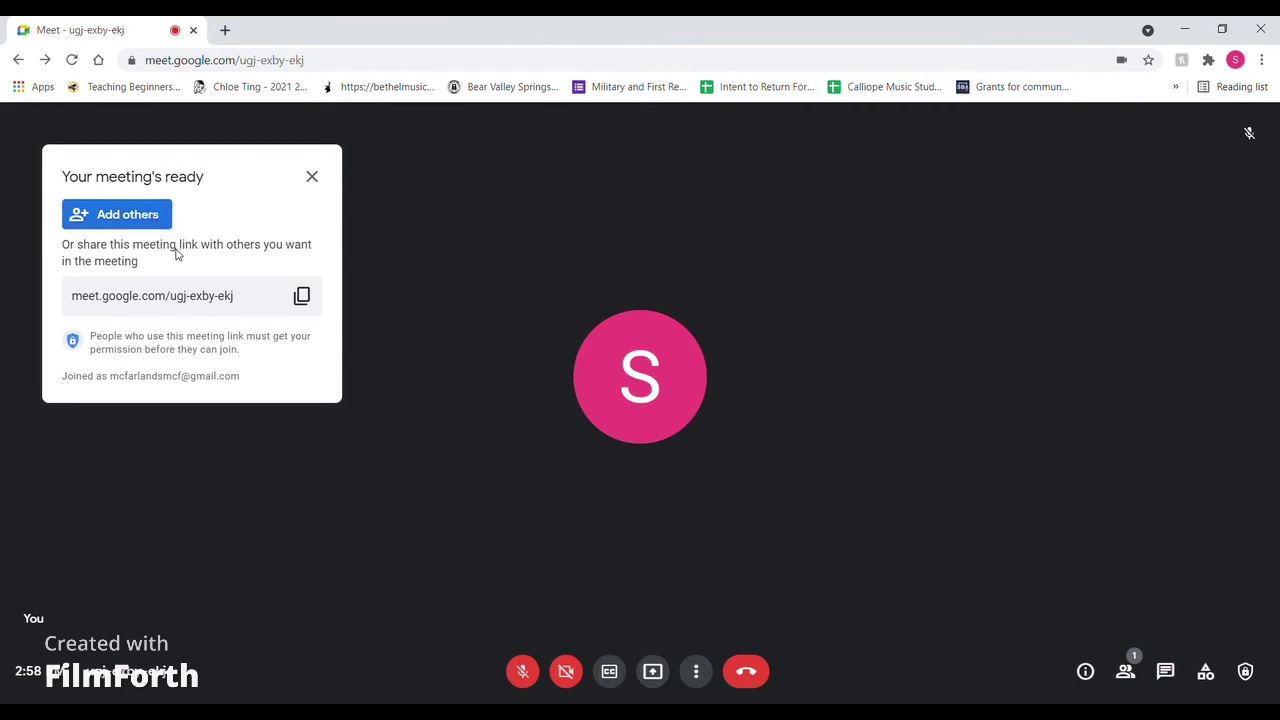
left_click(312, 179)
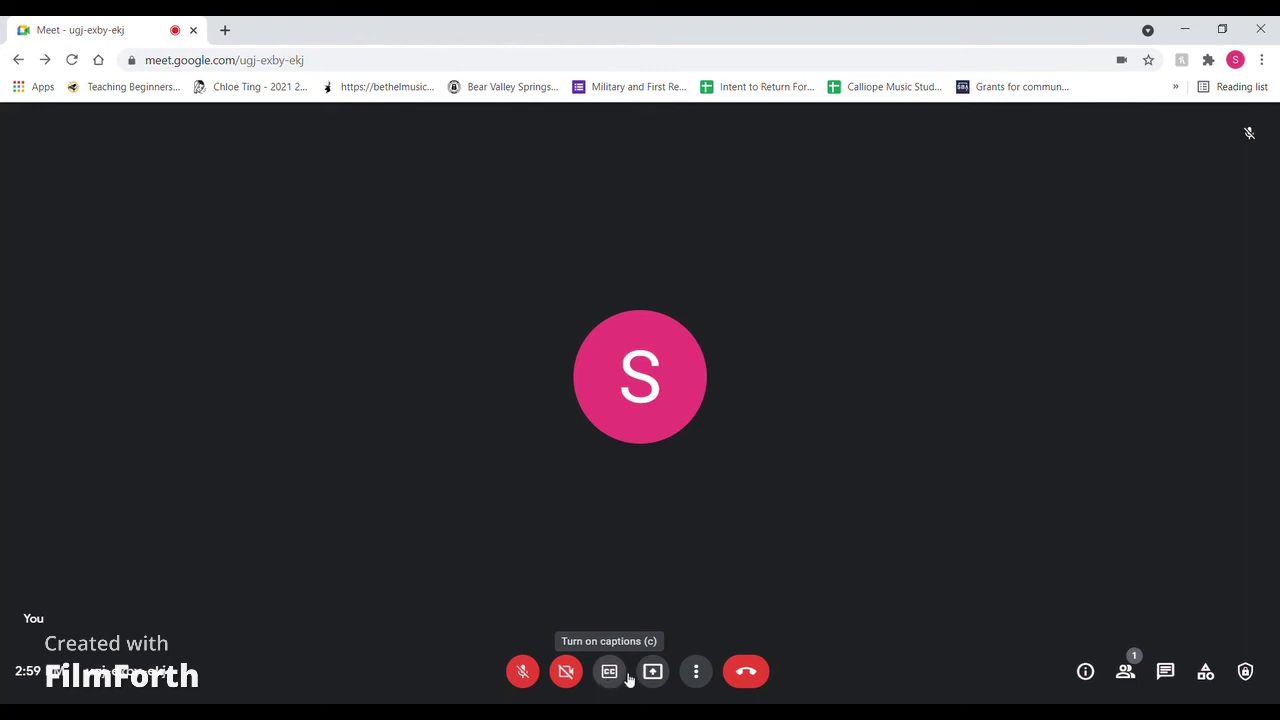
left_click(653, 673)
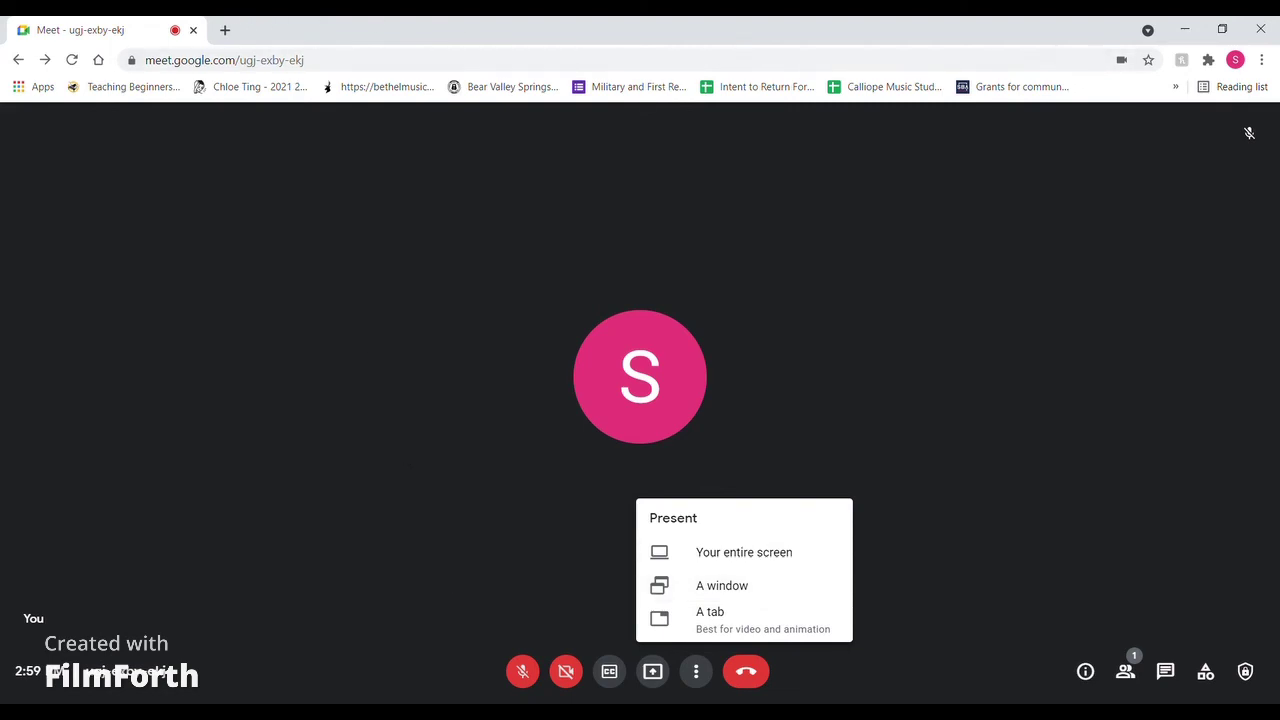
Step: Close the presenting choices, end the call for everyone, and return to the Meet home screen
left_click(929, 47)
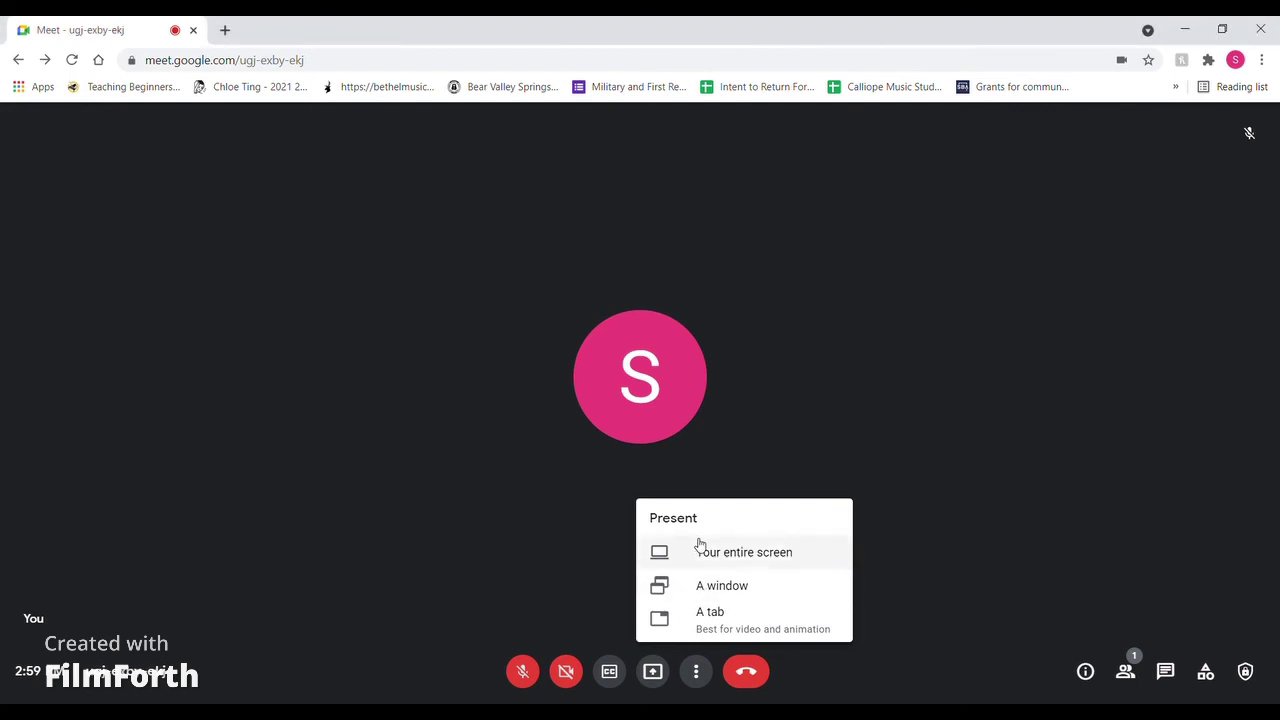
left_click(583, 596)
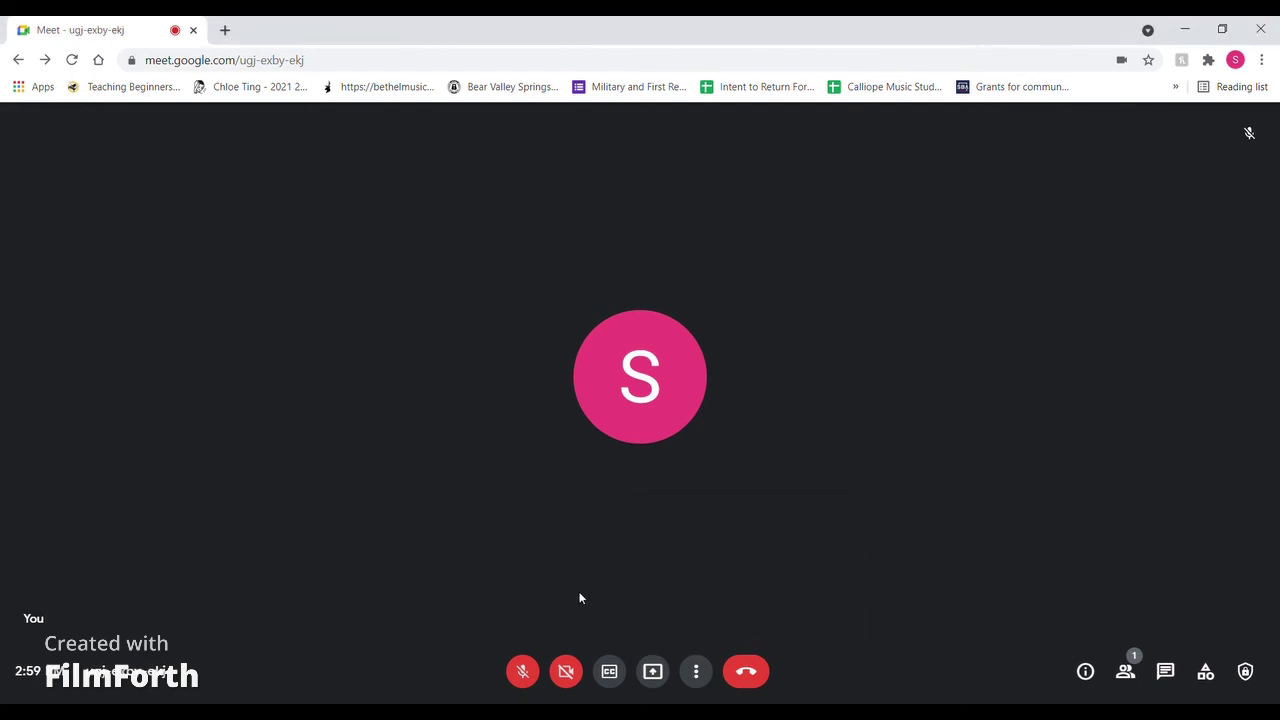
left_click(735, 671)
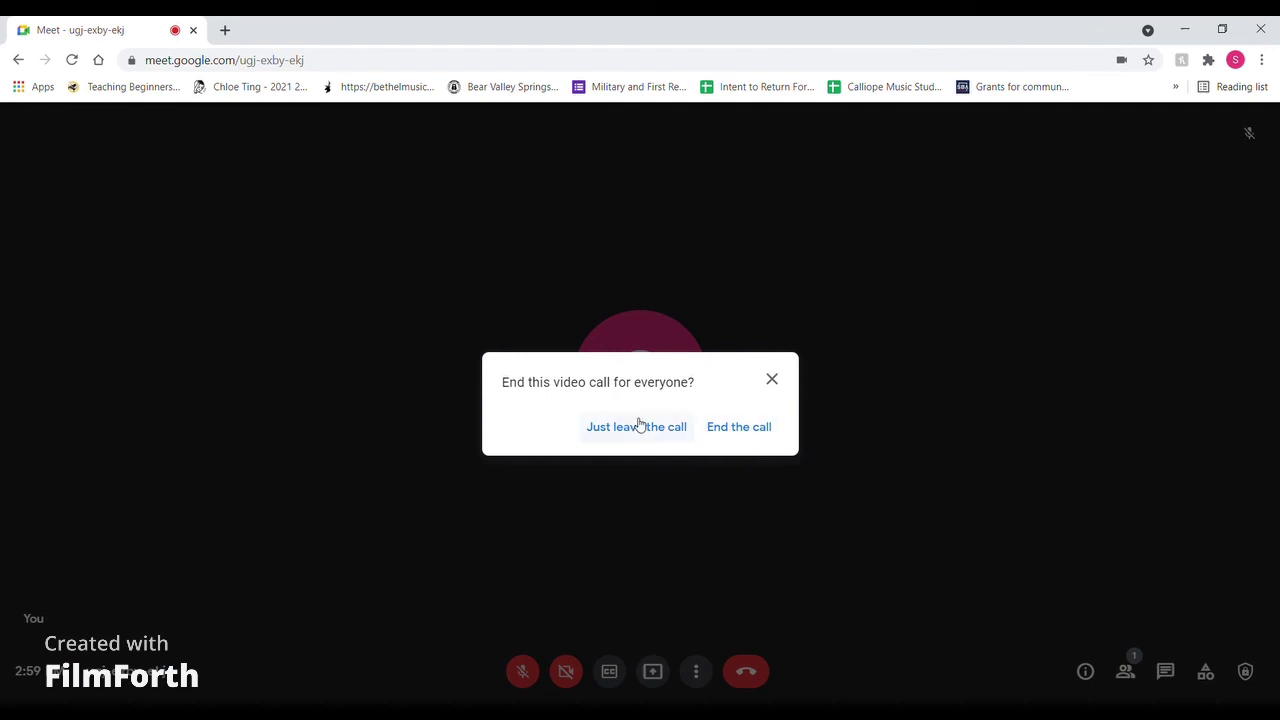
left_click(762, 430)
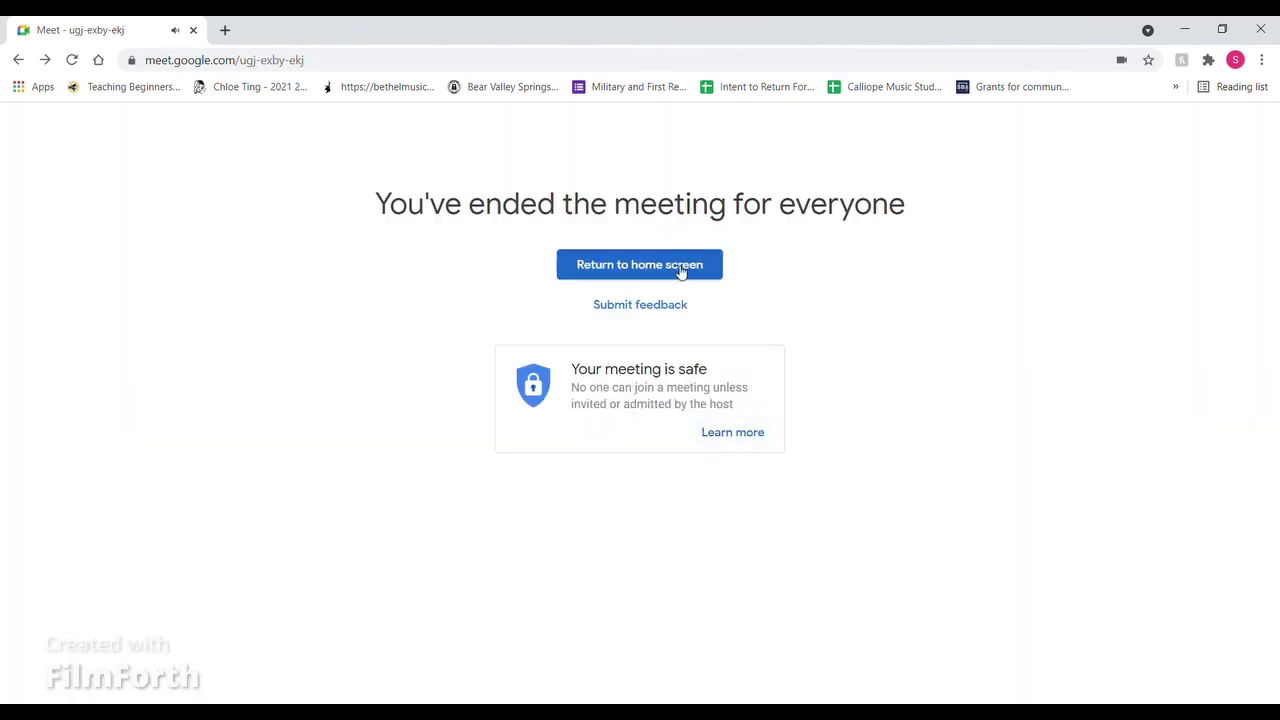
left_click(680, 268)
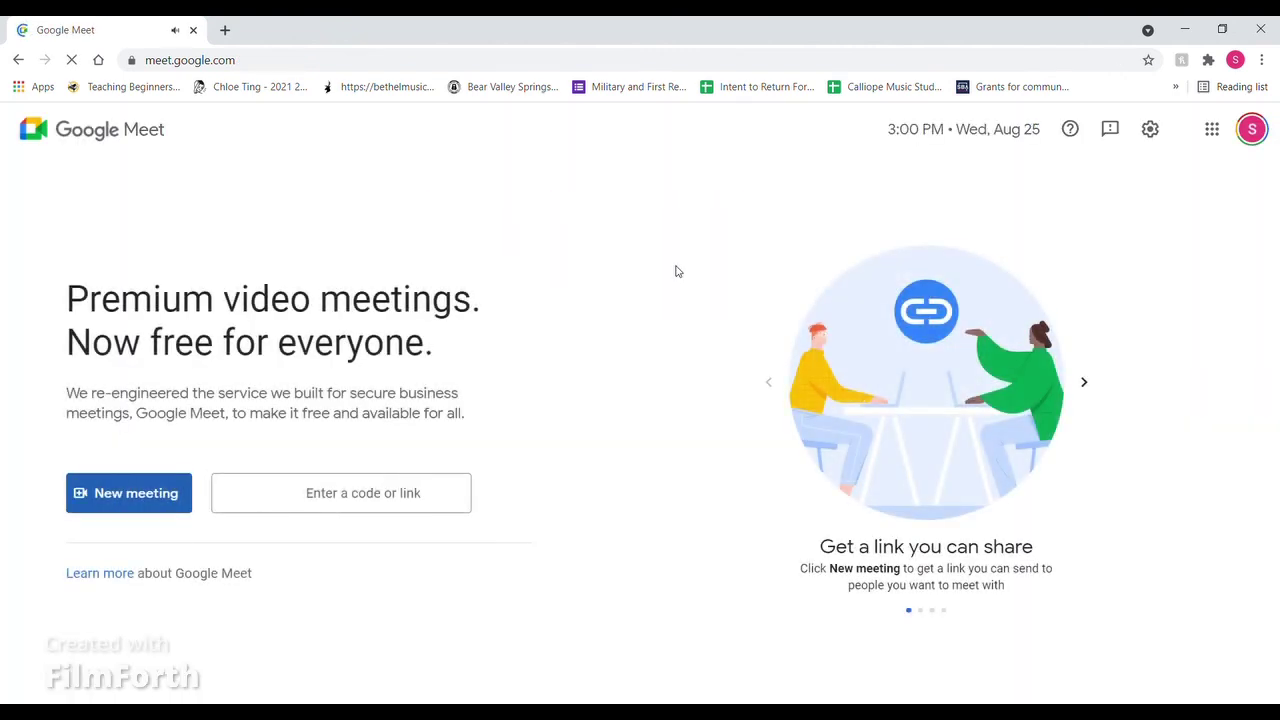
Step: Create a meeting link for later, copy it to the clipboard, and close its dialog
left_click(170, 500)
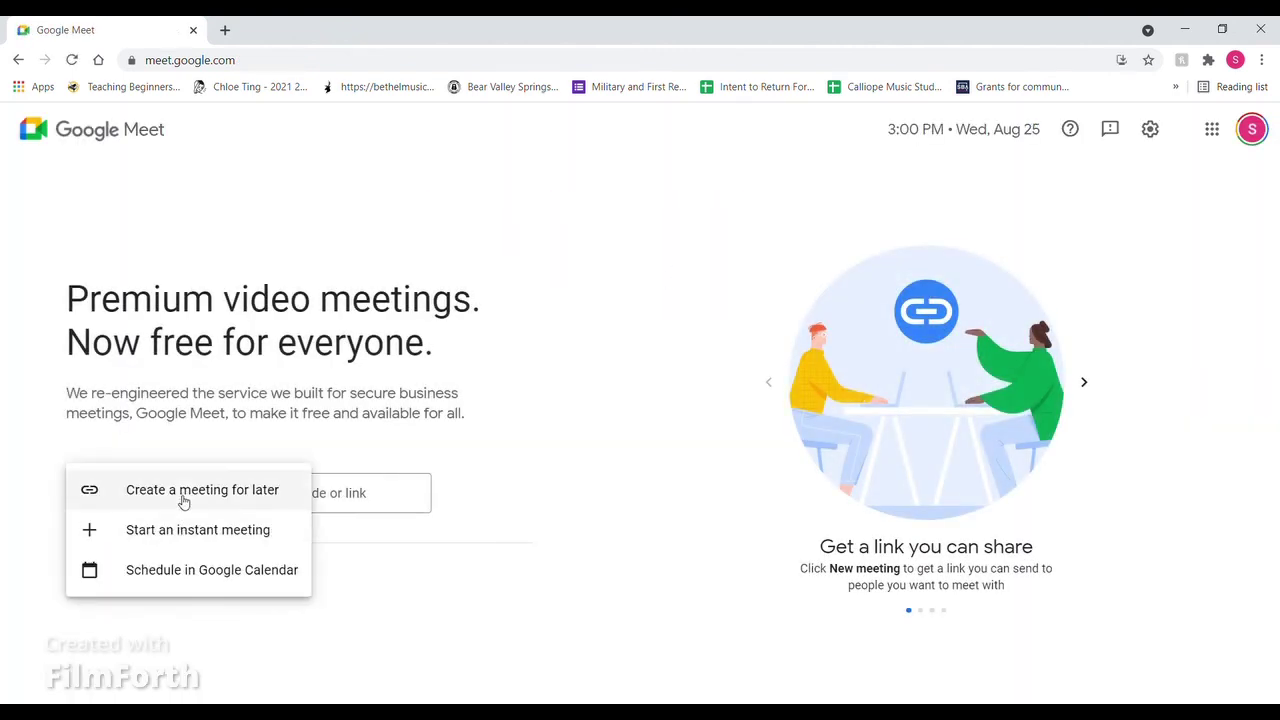
left_click(183, 498)
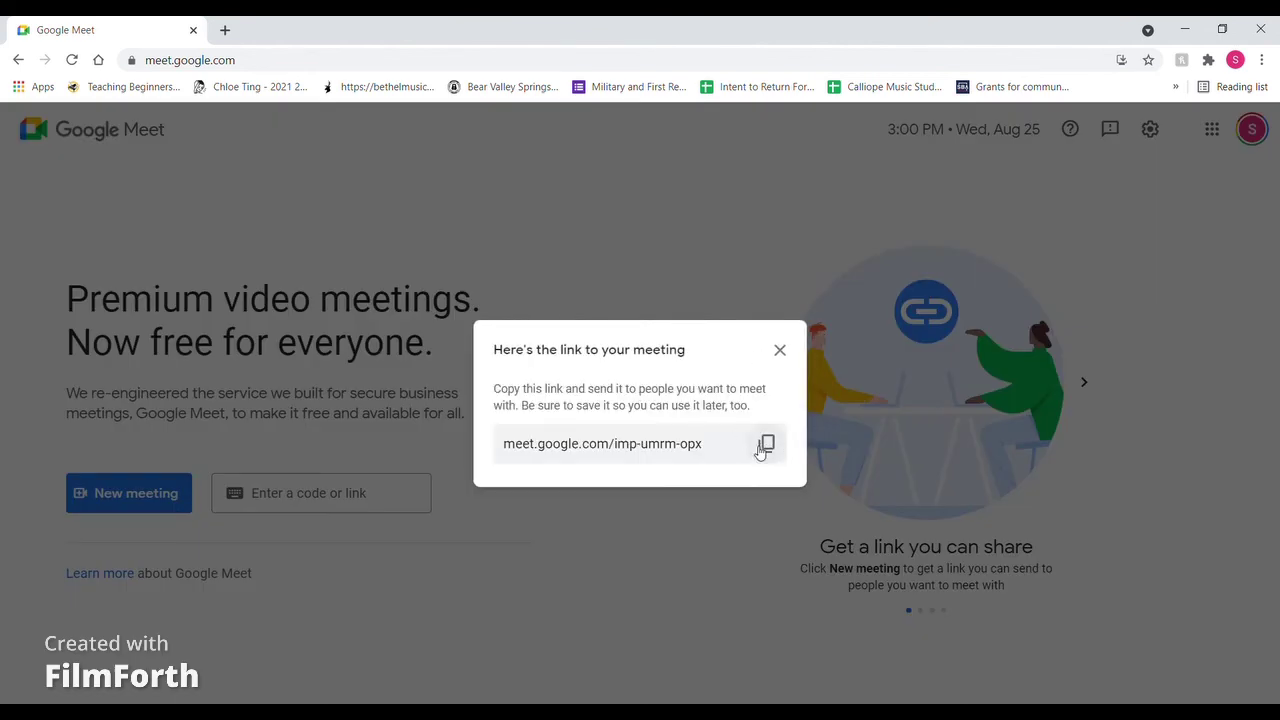
left_click(766, 448)
left_click(766, 445)
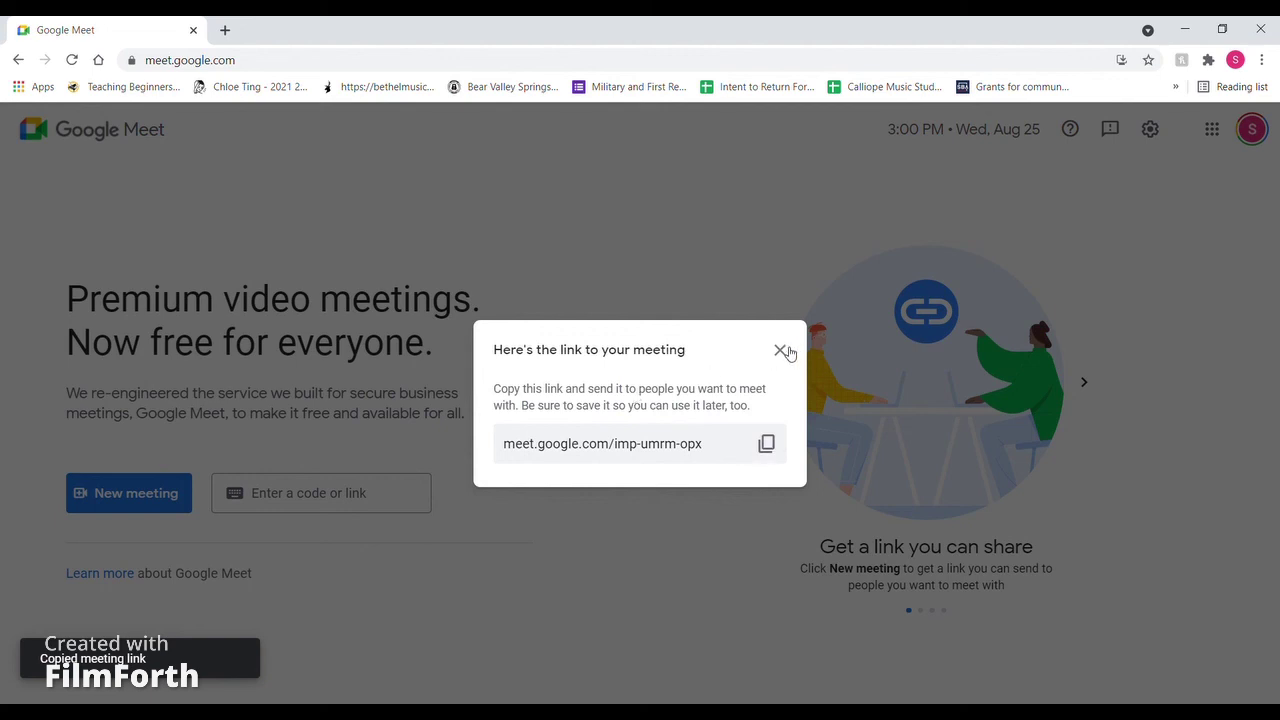
left_click(776, 448)
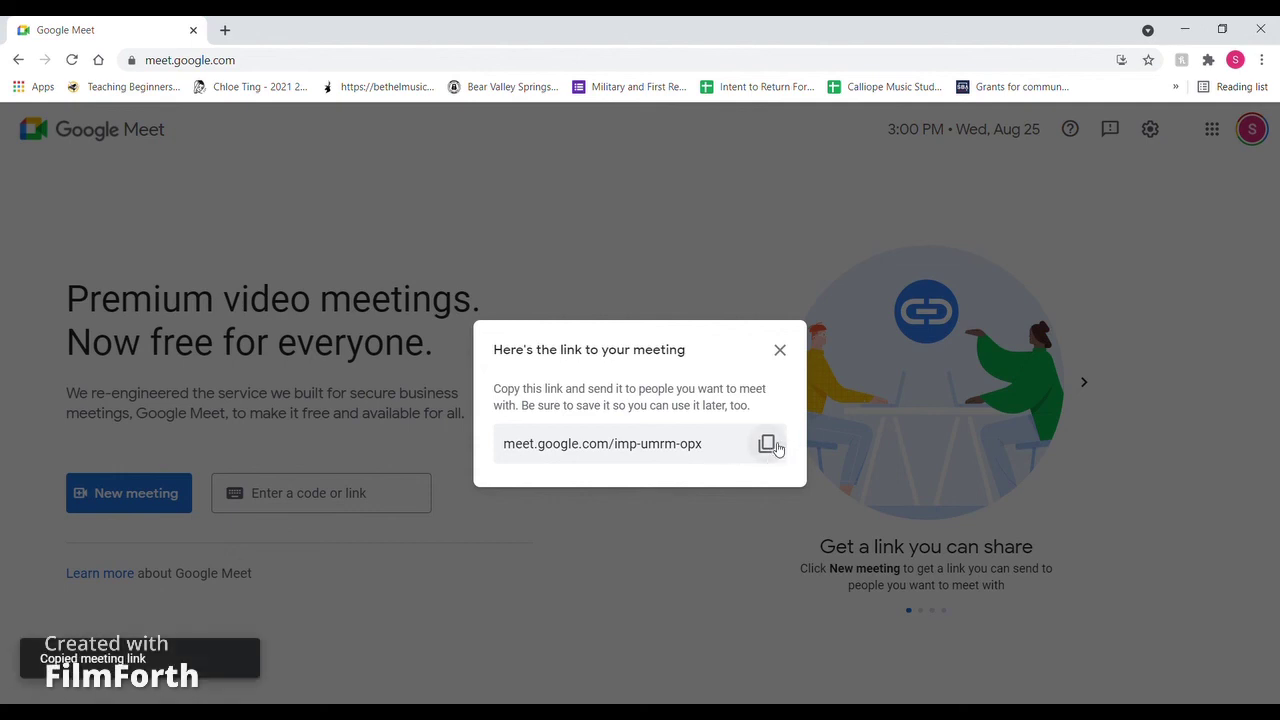
left_click(781, 350)
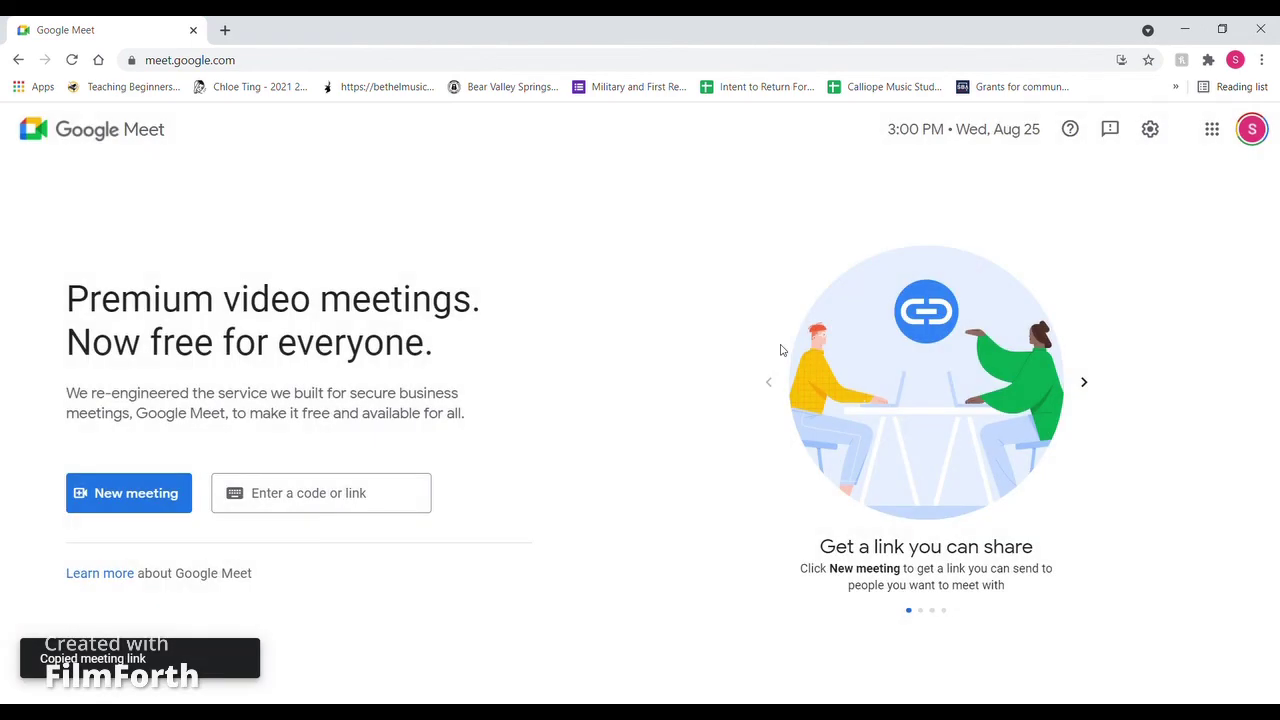
Step: Create a second meeting link for later and close its dialog
left_click(97, 504)
left_click(185, 490)
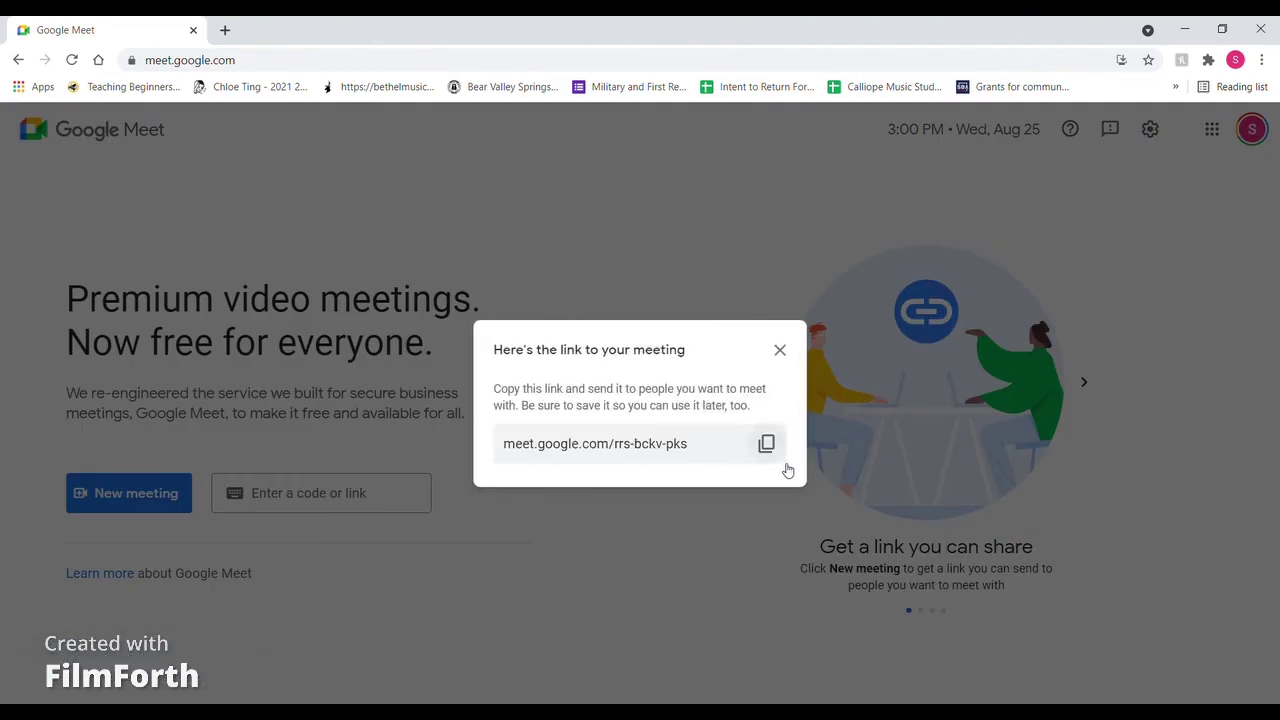
left_click(787, 362)
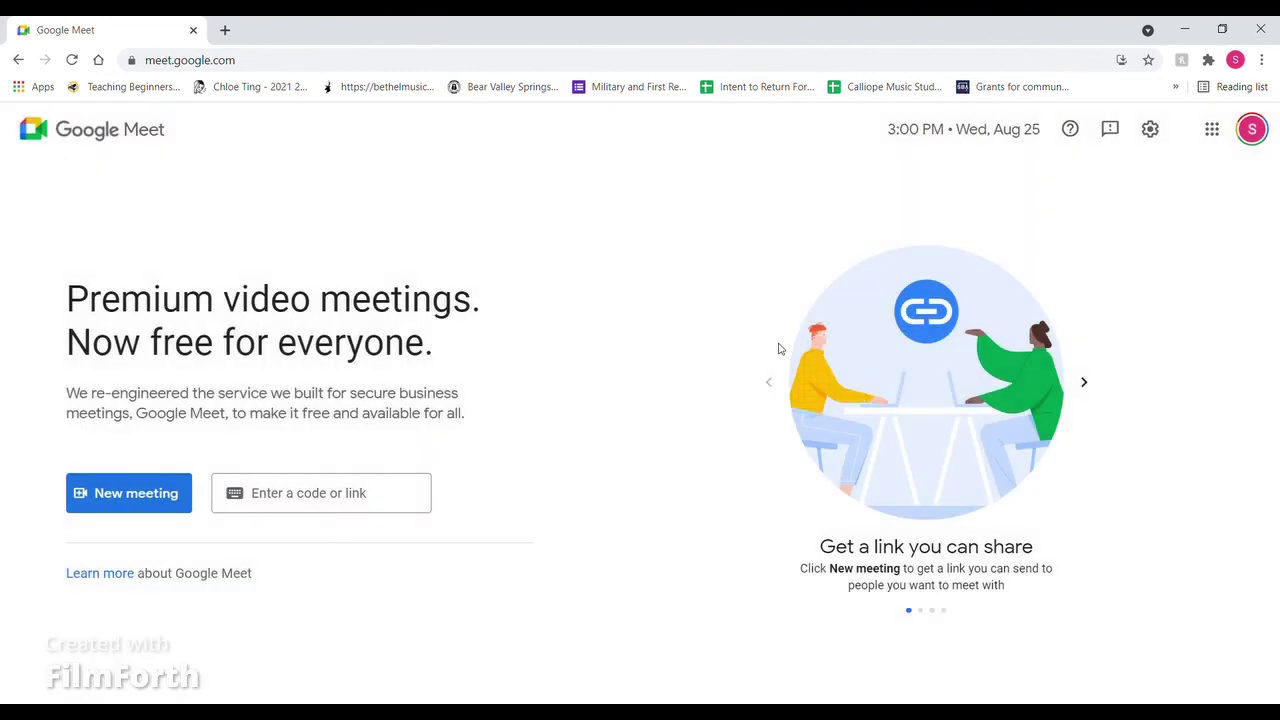
left_click(1071, 130)
left_click(1106, 140)
left_click(1108, 135)
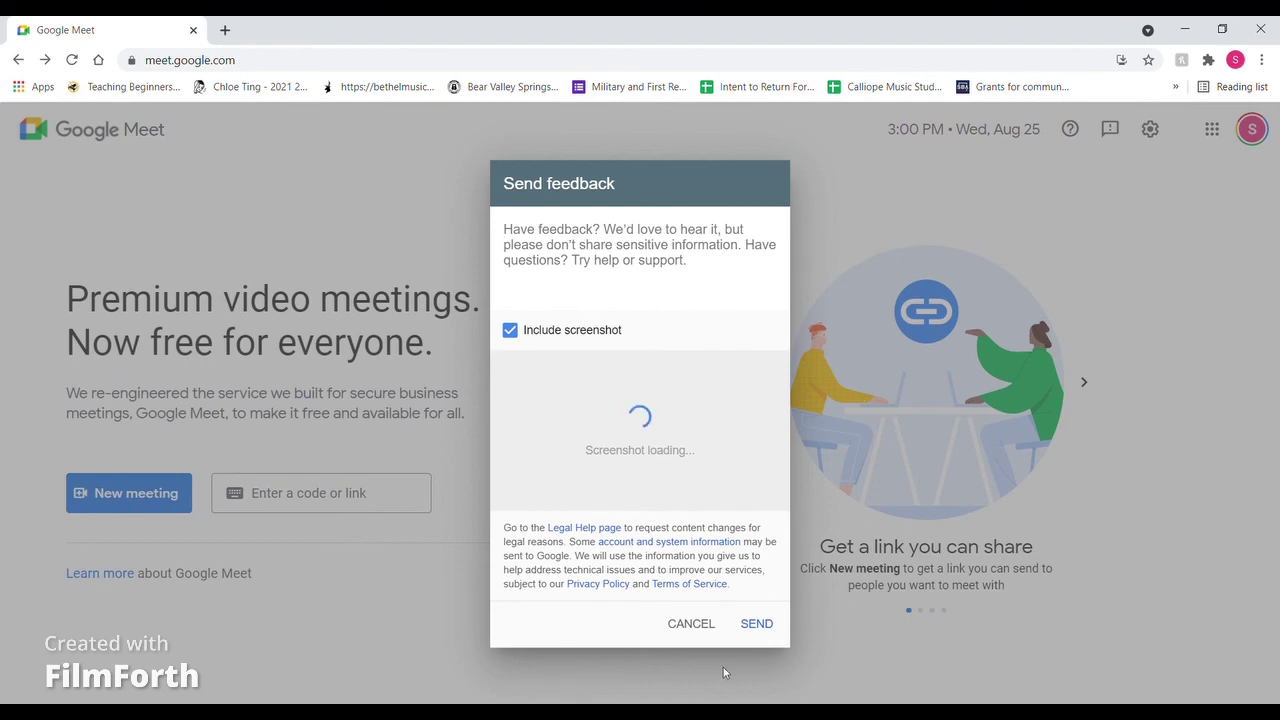
left_click(706, 629)
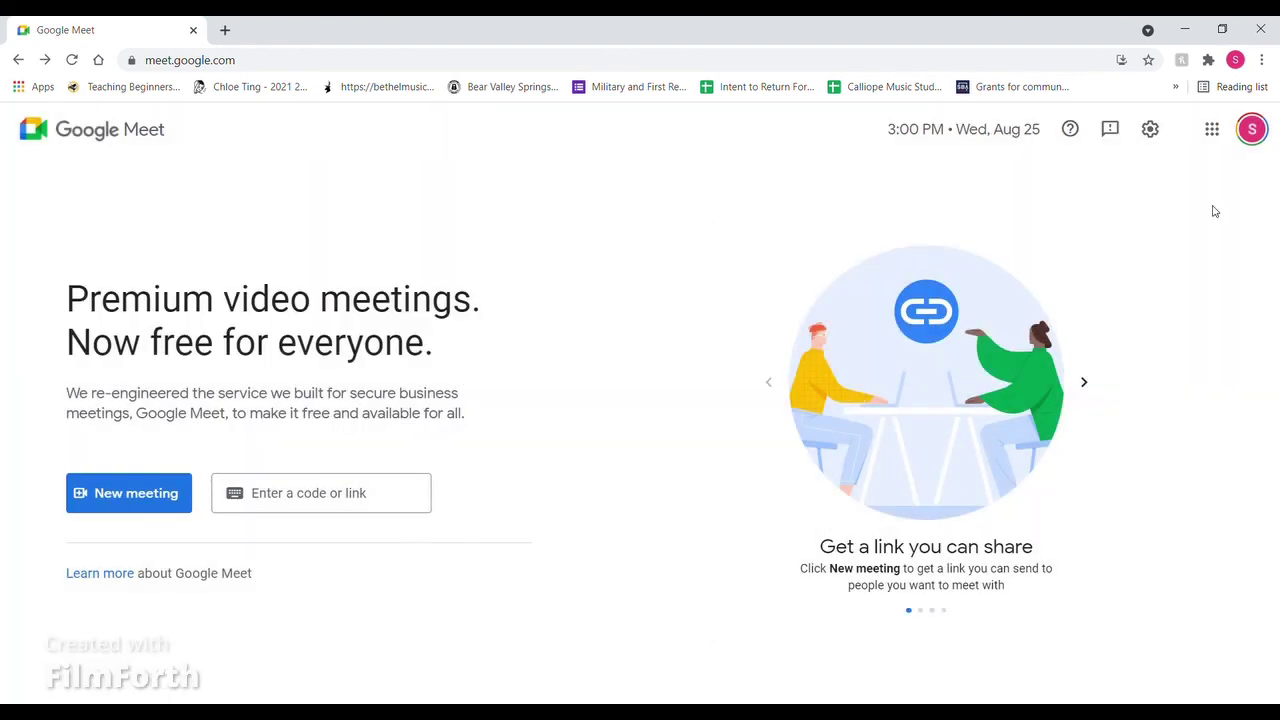
left_click(1152, 138)
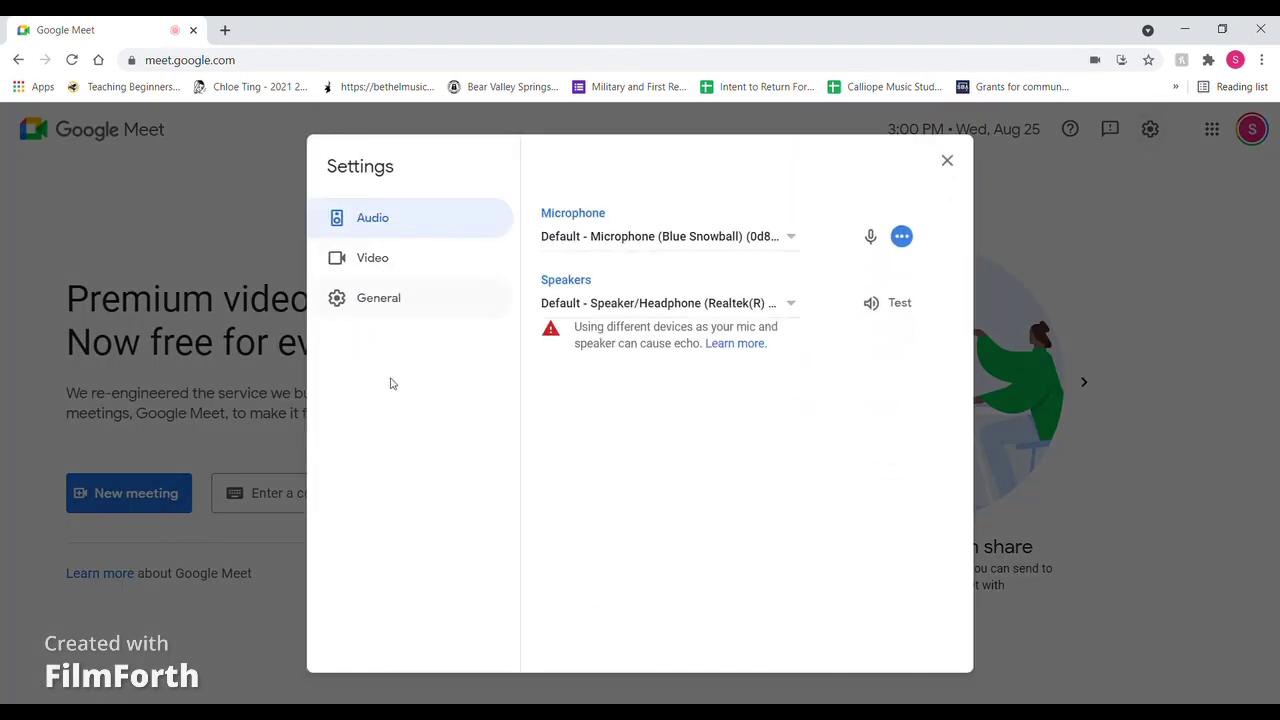
left_click(395, 292)
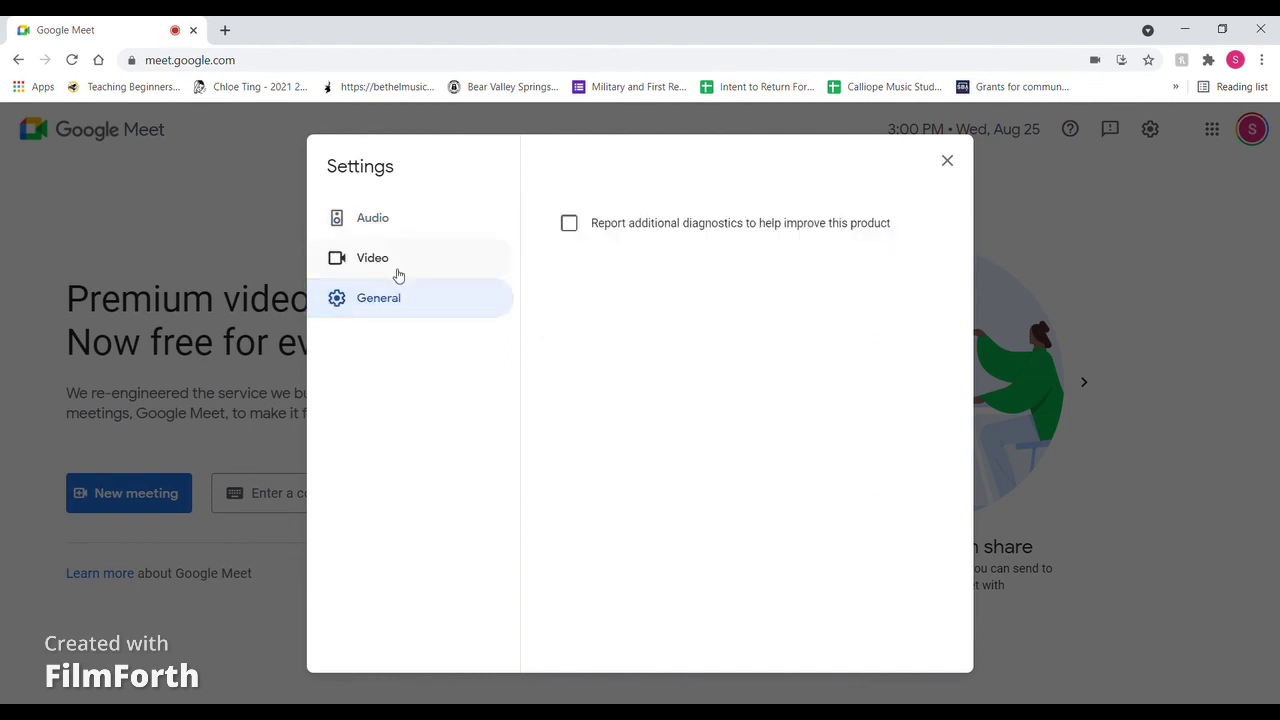
left_click(399, 265)
left_click(403, 222)
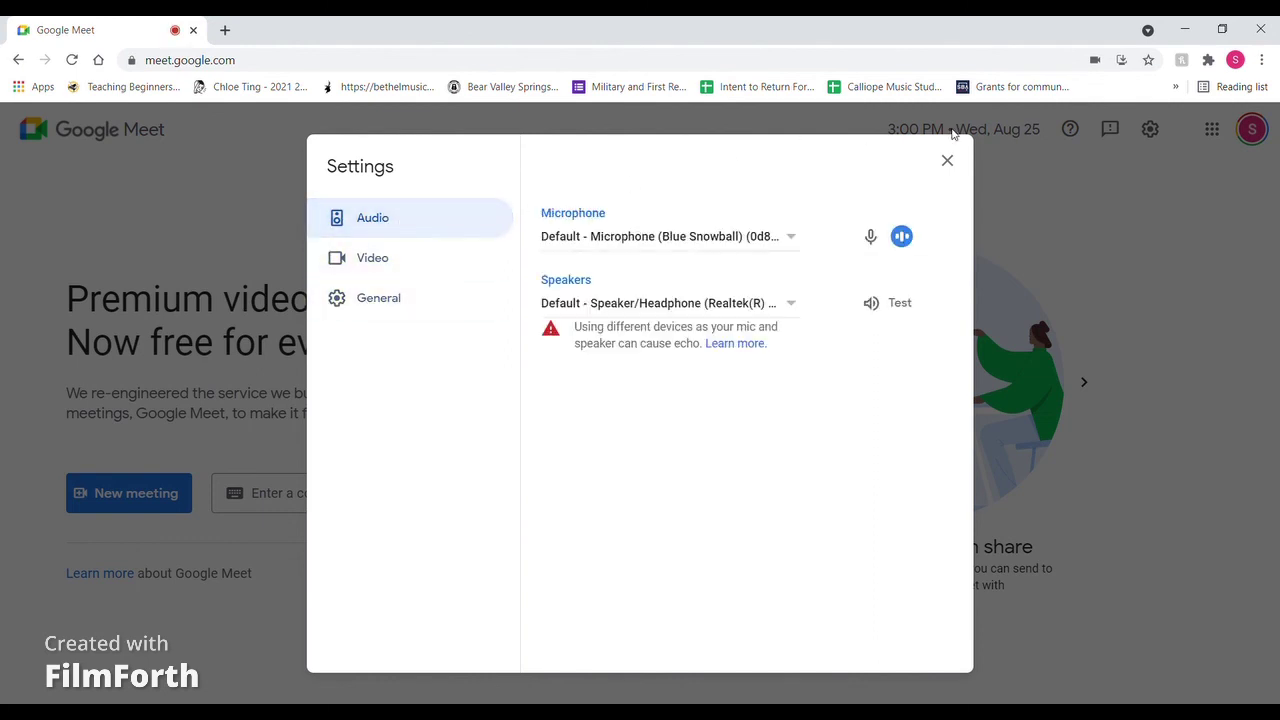
left_click(948, 161)
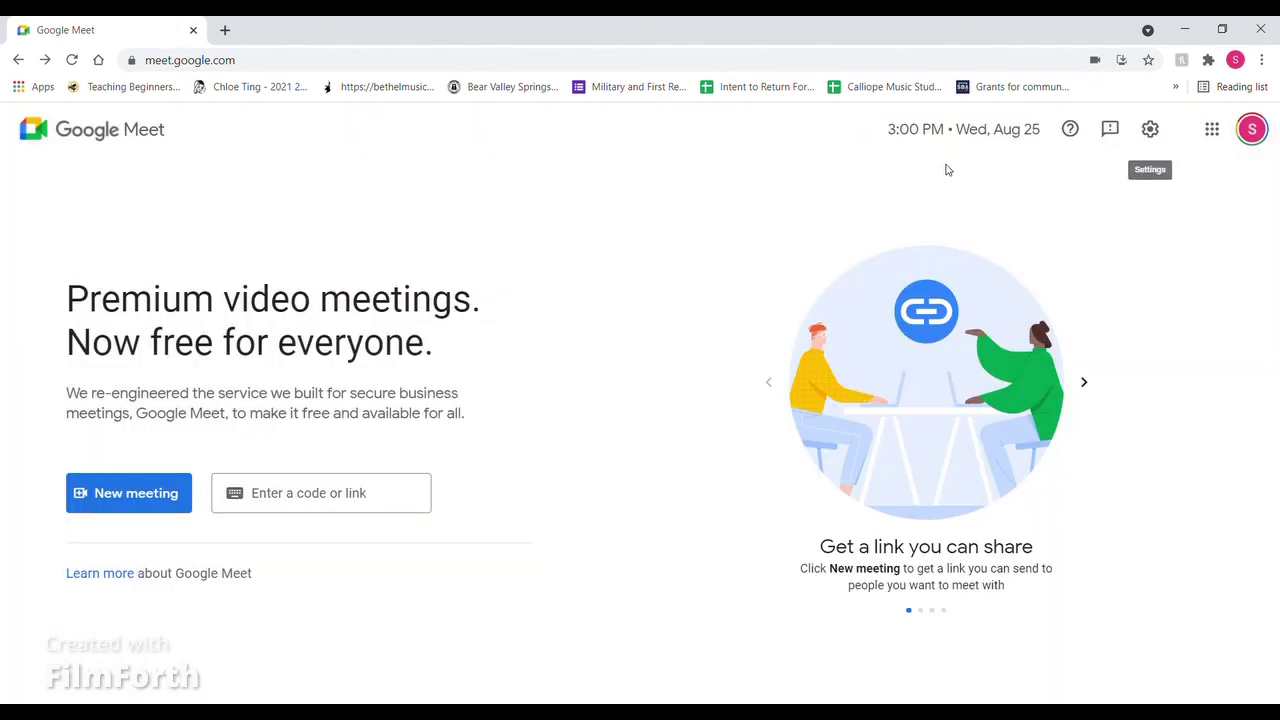